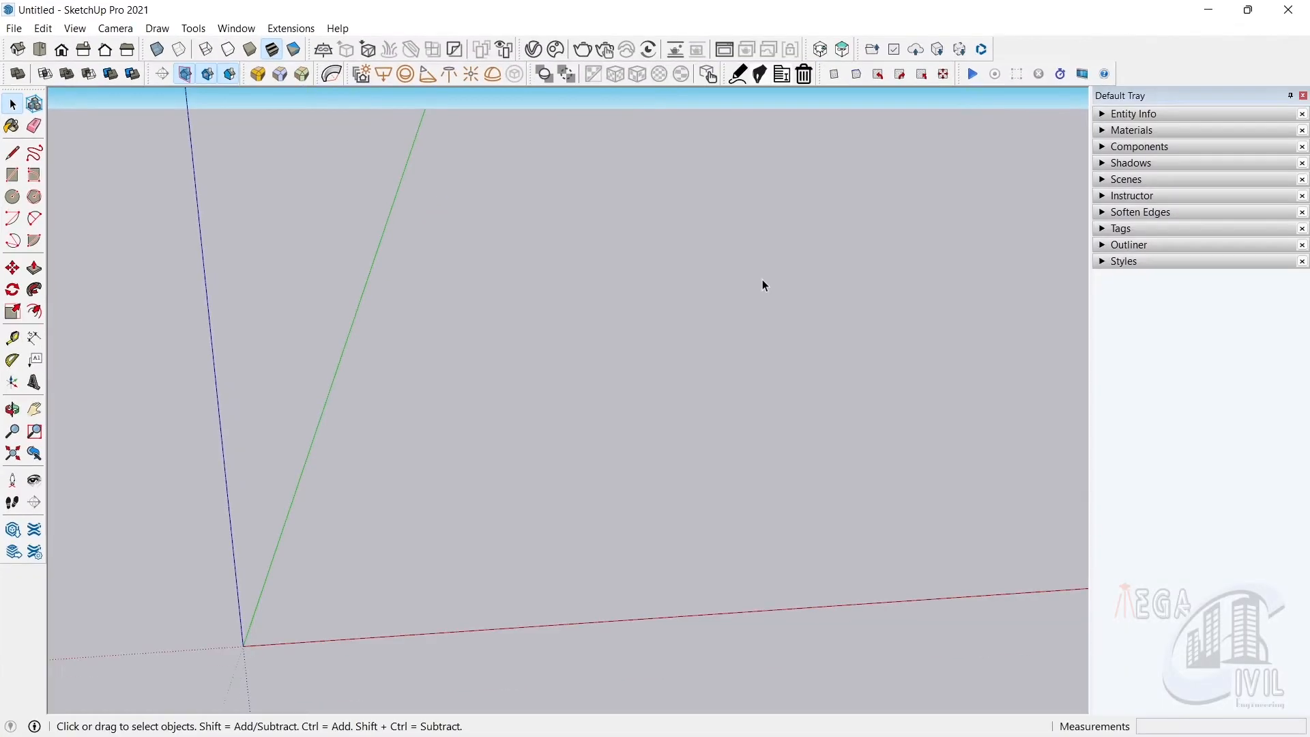
Draw a vertical rectangle perpendicular to the red axis near the origin, with the Rectangle tool.
left_click(12, 175)
middle_click_drag(307, 345, 331, 430)
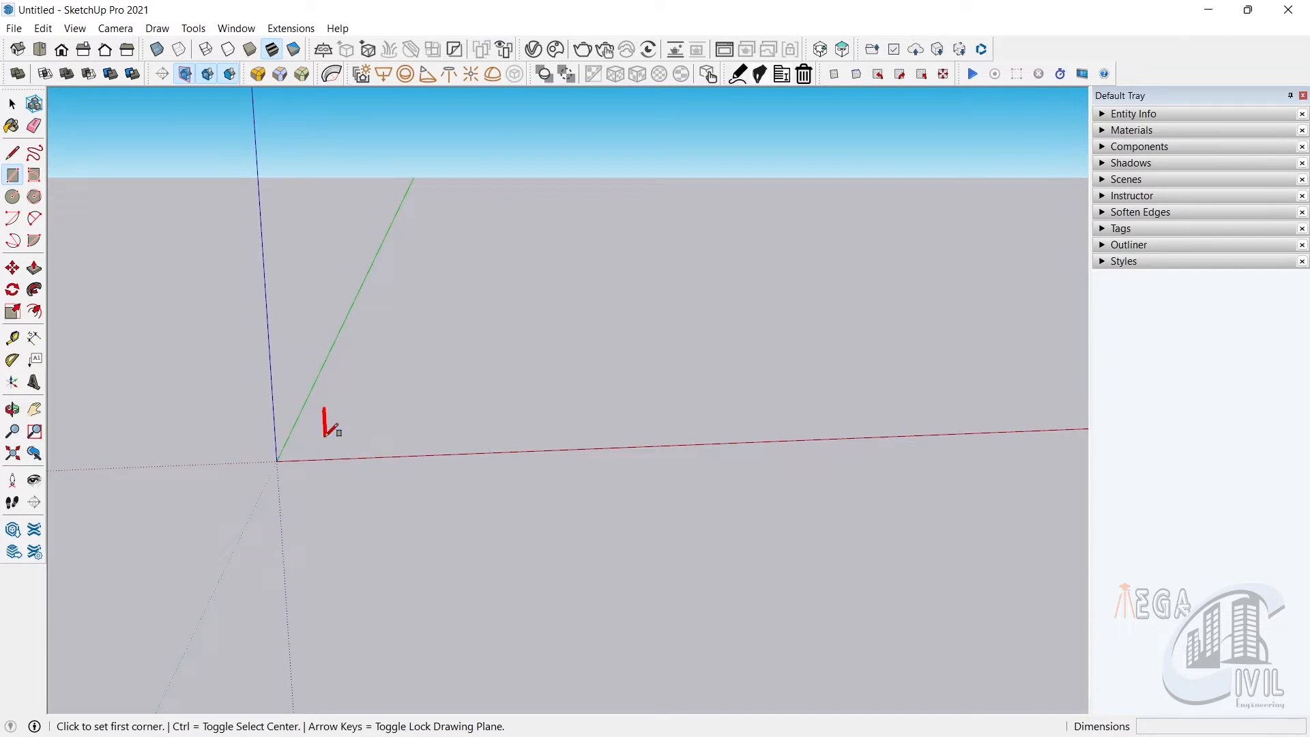
left_click(345, 440)
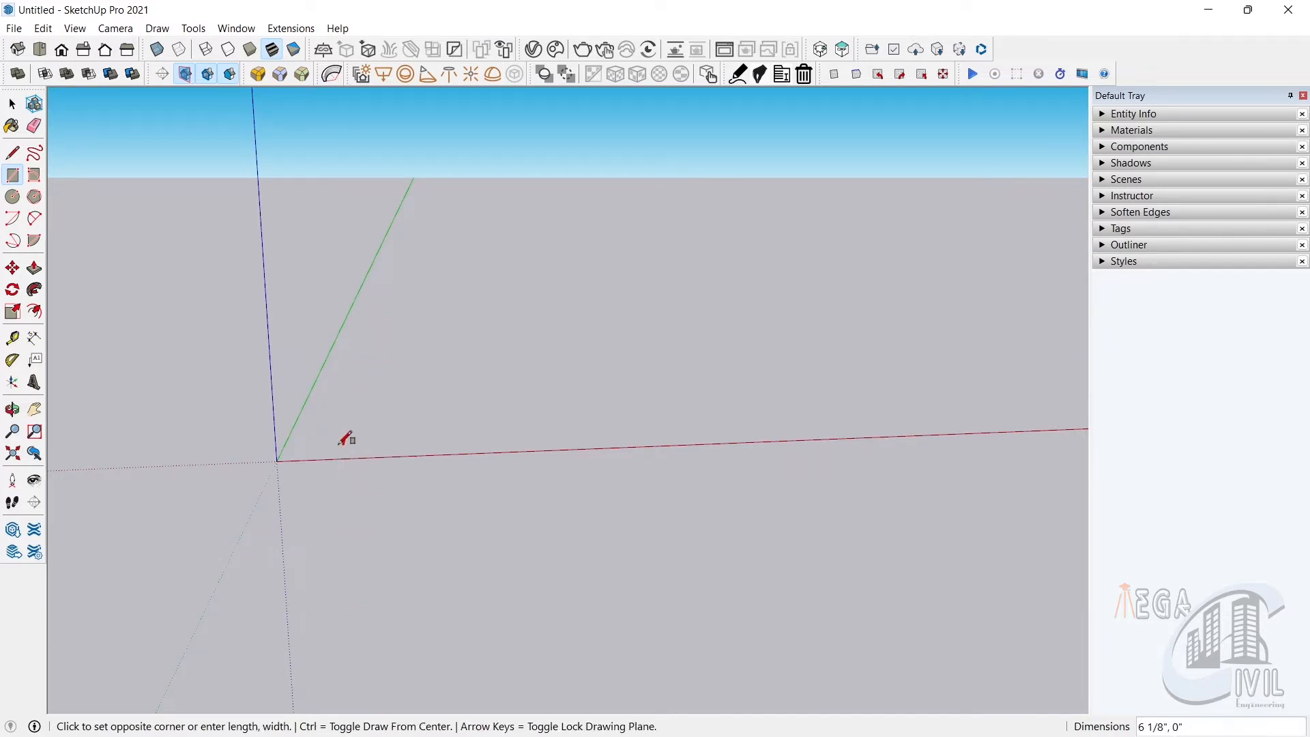
key("ctrl")
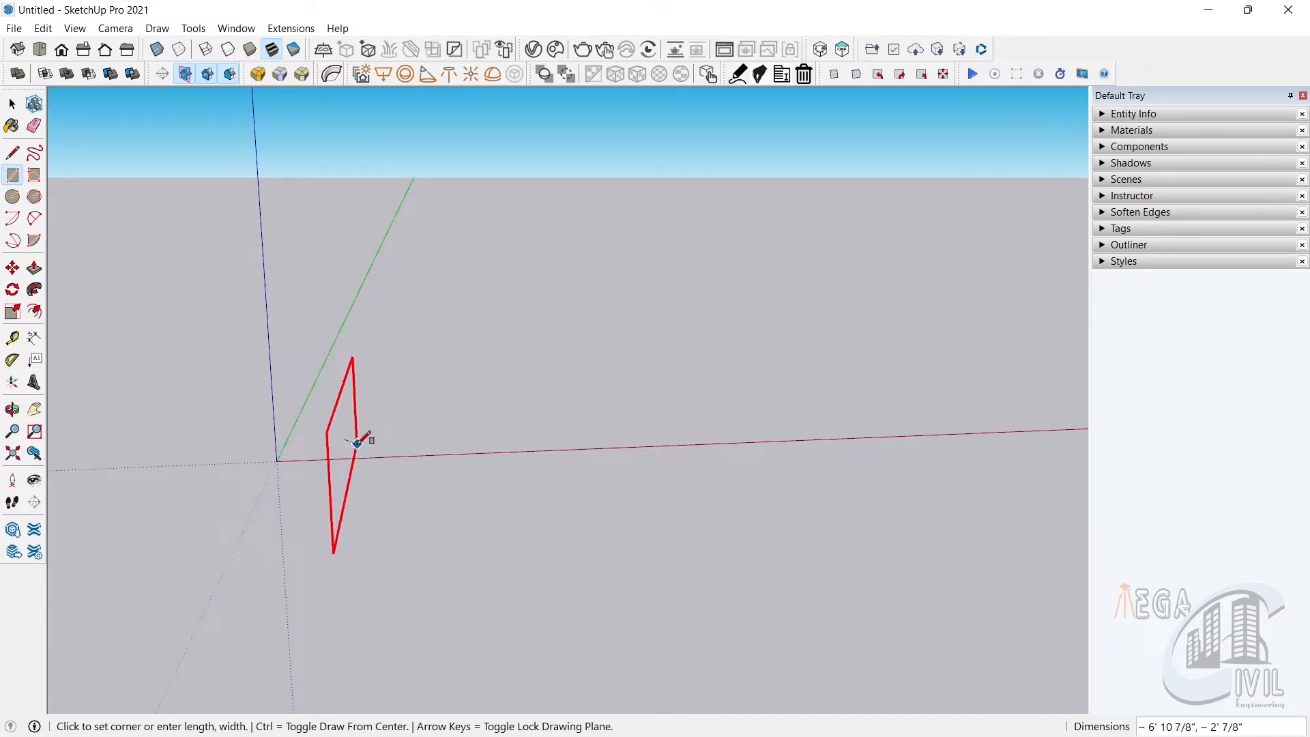
left_click(372, 489)
middle_click_drag(372, 489, 284, 474)
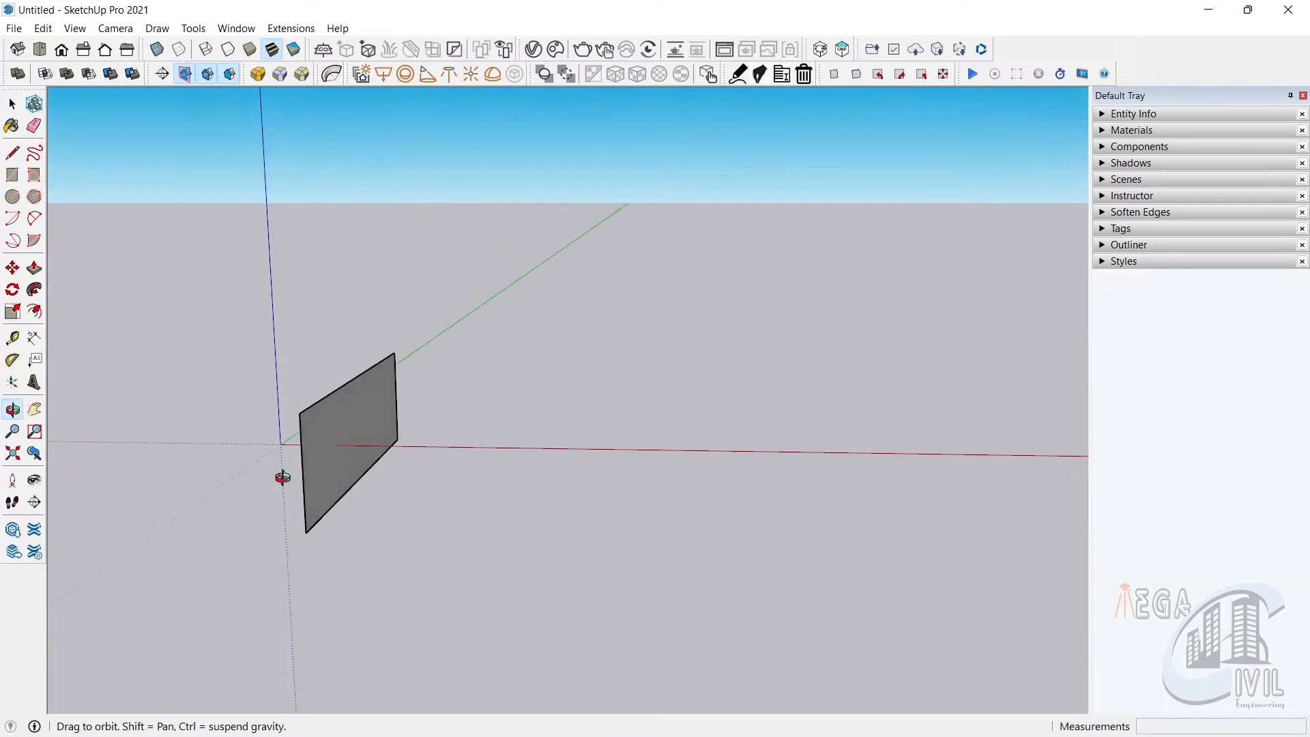
middle_click_drag(363, 500, 158, 498)
Select the whole vertical rectangle and move it so its lower corner sits at the axes origin.
key("m")
left_click(277, 448)
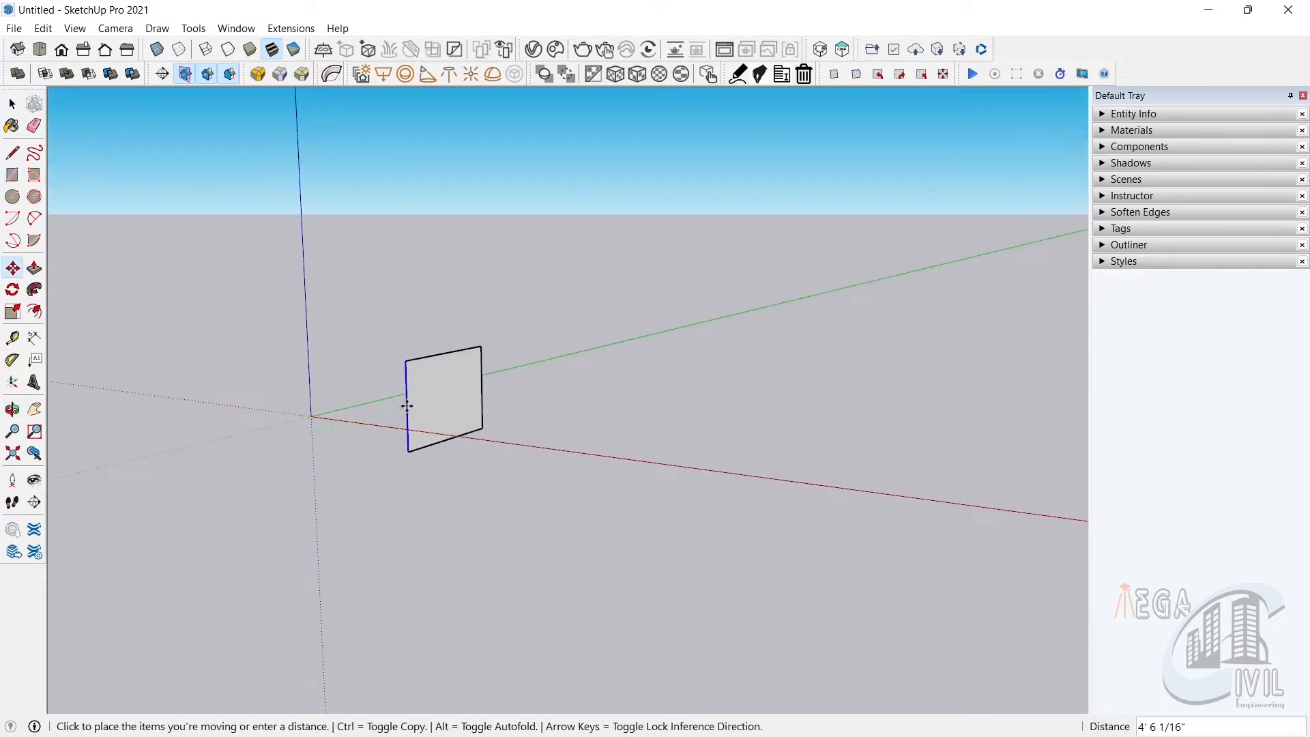
left_click(407, 404)
middle_click_drag(409, 406, 515, 541)
left_click(12, 103)
left_click_drag(350, 316, 583, 533)
key("m")
middle_click_drag(430, 471, 336, 576)
Push/Pull the rectangle 14' 11 3/4" along the red axis into a long box.
key("p")
left_click(368, 398)
left_click(1036, 427)
middle_click_drag(1035, 426, 506, 600)
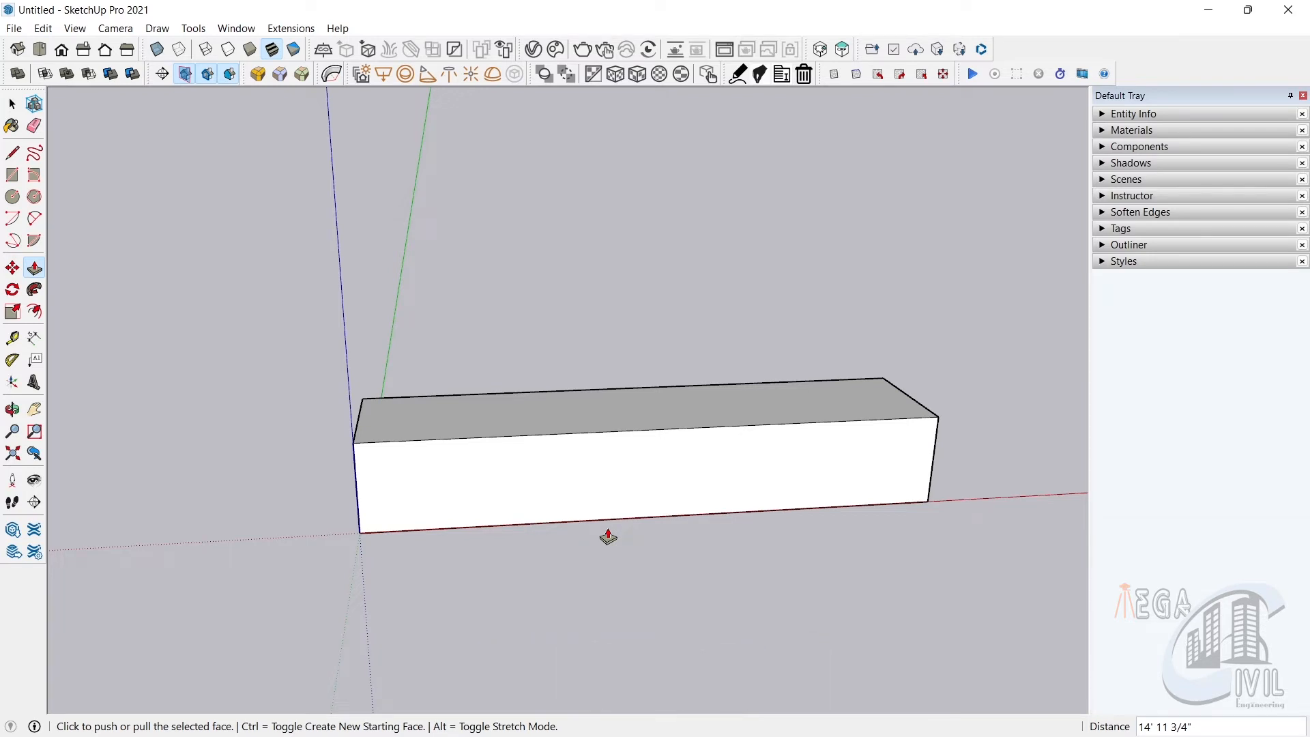
Place a section plane perpendicular to the red axis on the box's end at the origin, keeping the name Section 3.
left_click(34, 503)
key("Right")
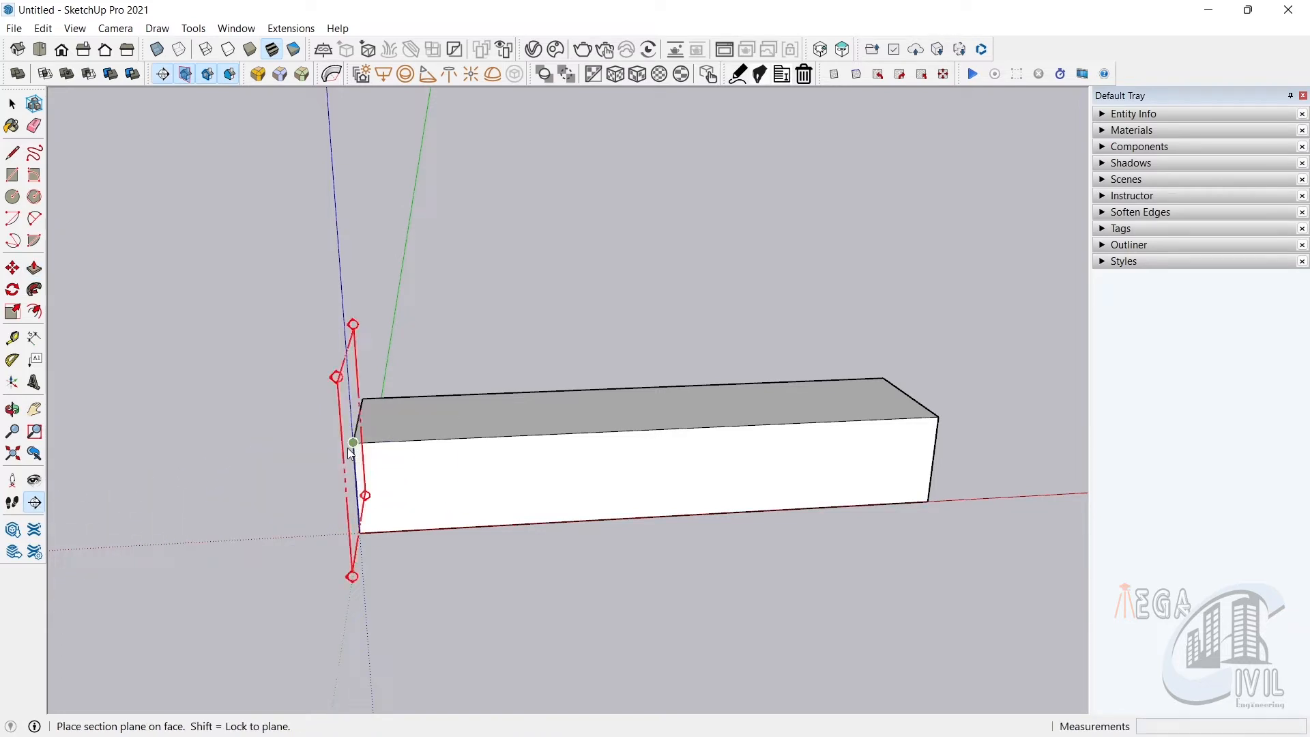
left_click(349, 448)
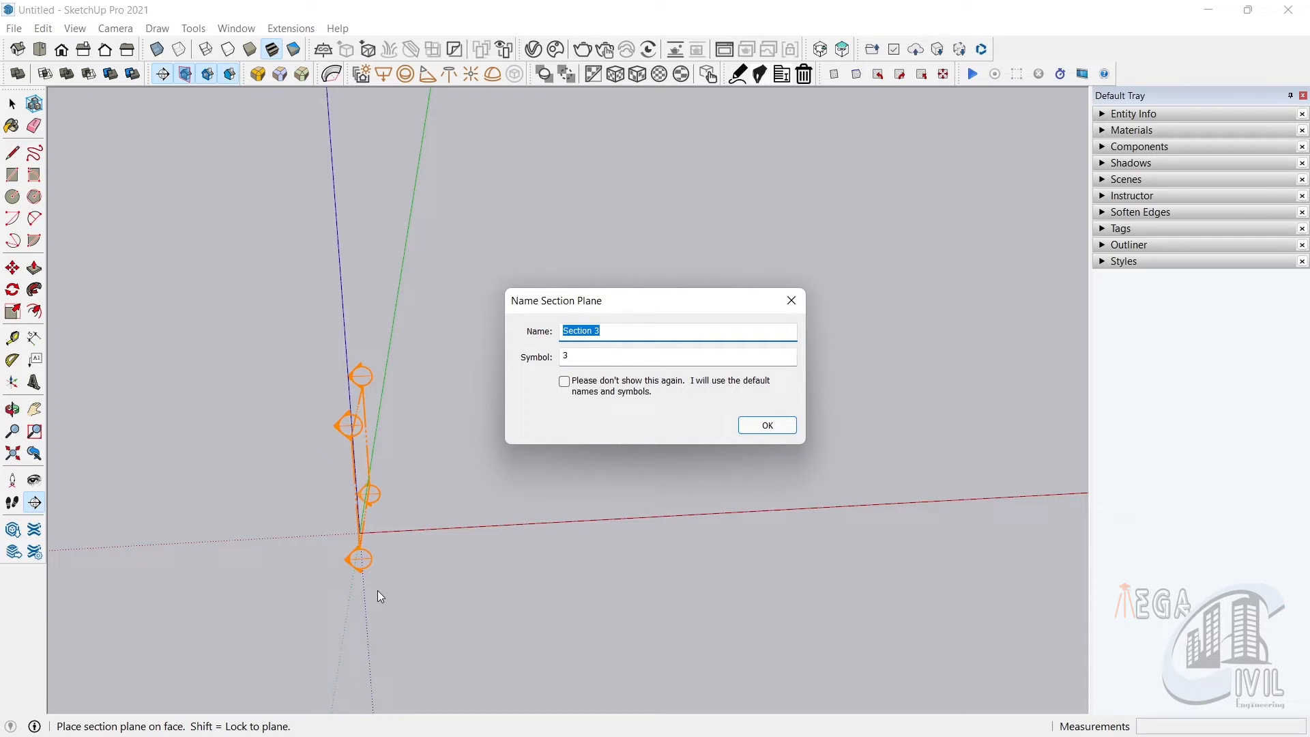
left_click(750, 425)
Add a scene of the cut model with Camera Location and Style and Fog excluded from the saved properties.
left_click(929, 180)
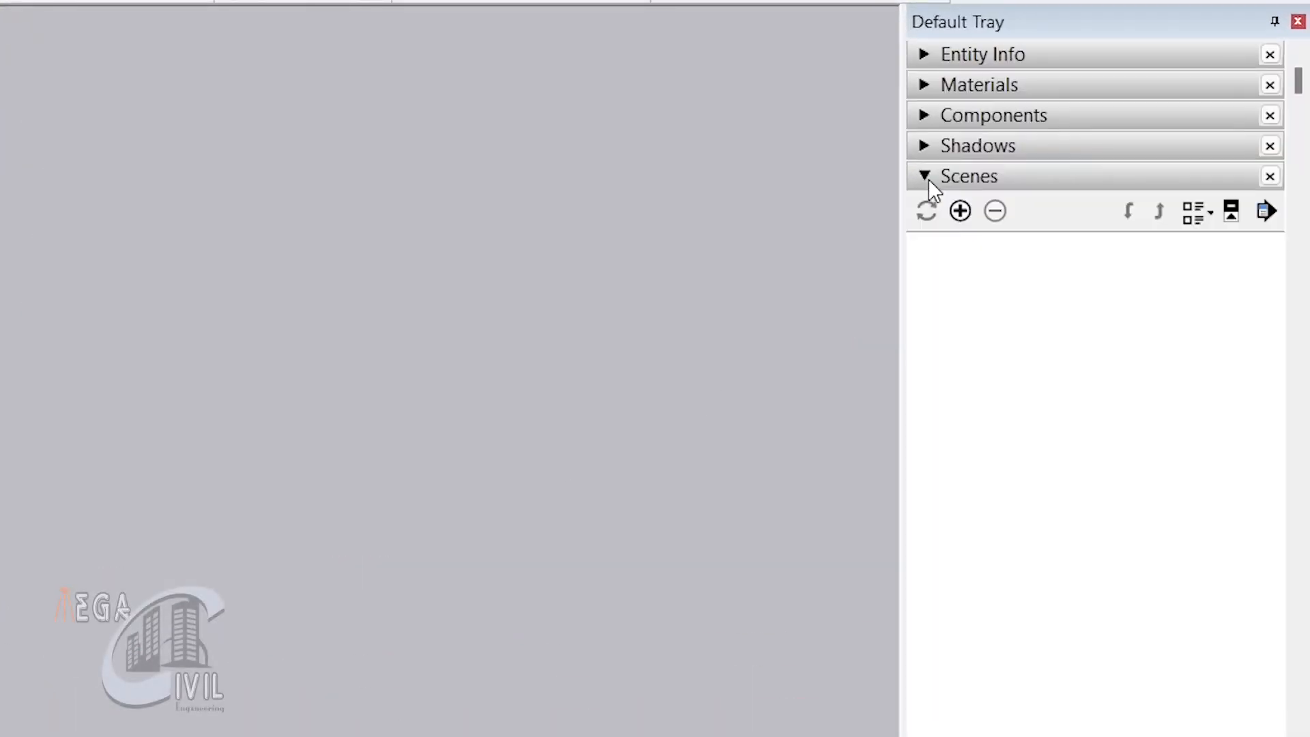
left_click(960, 211)
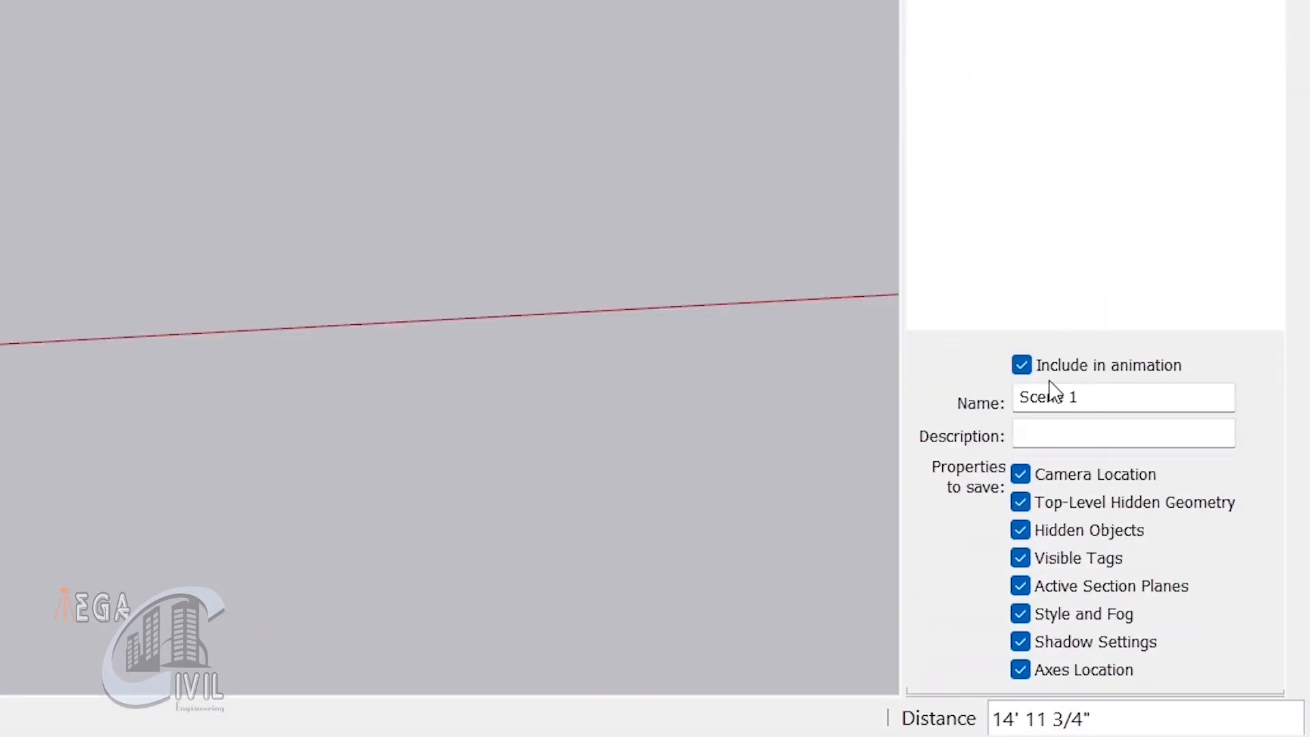
left_click(1021, 475)
left_click(1020, 613)
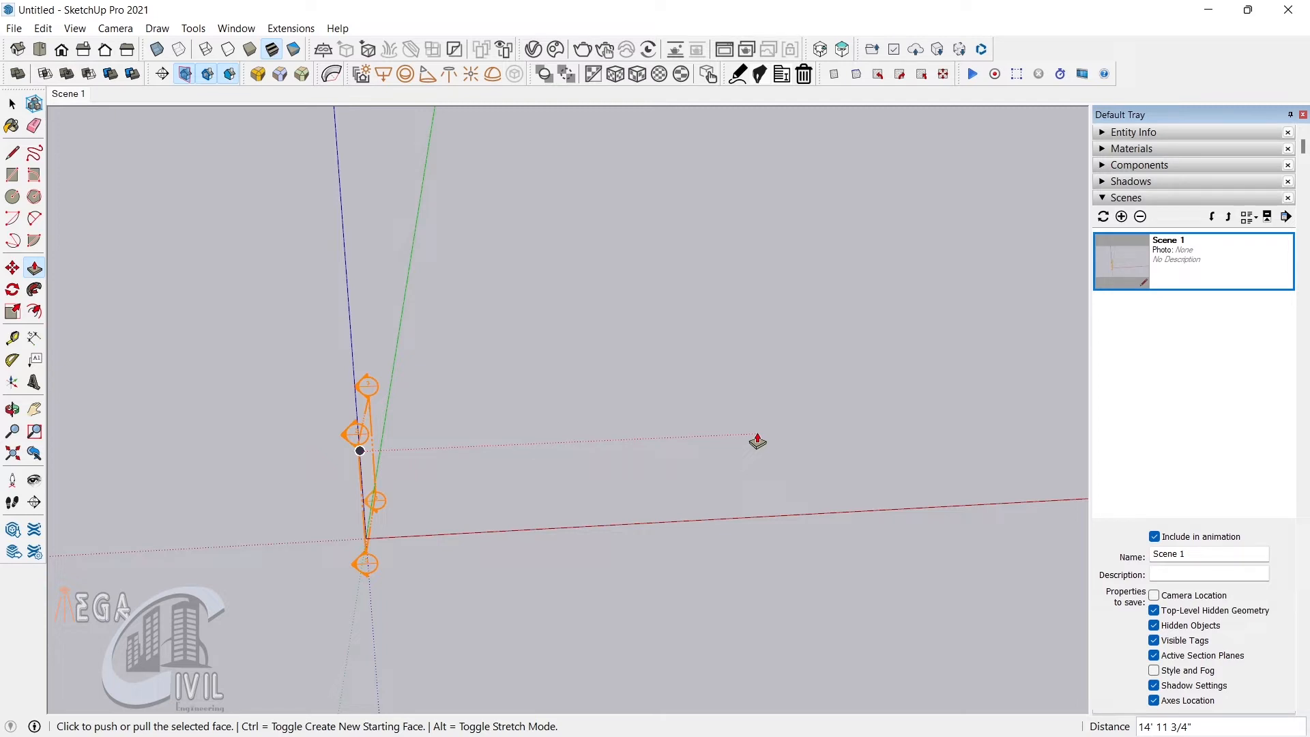
Turn off the active cut of the section plane at the origin.
left_click(12, 106)
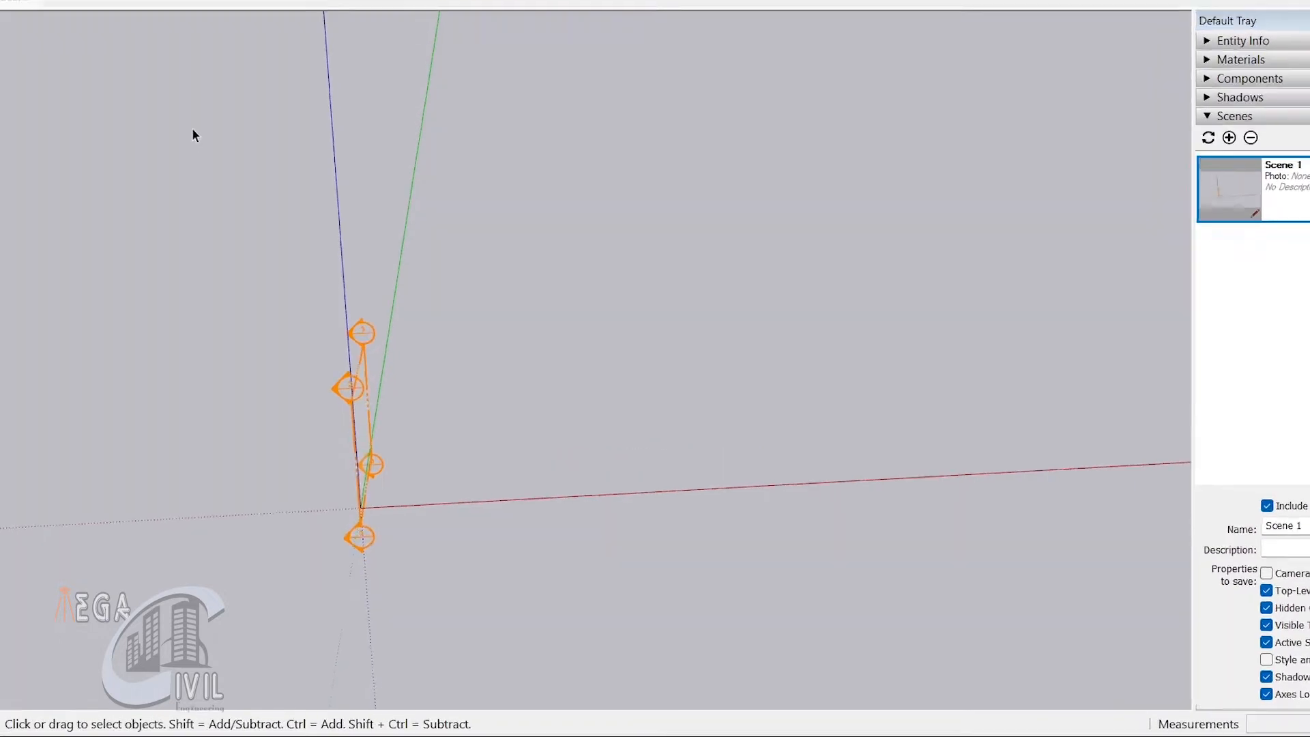
left_click(357, 433)
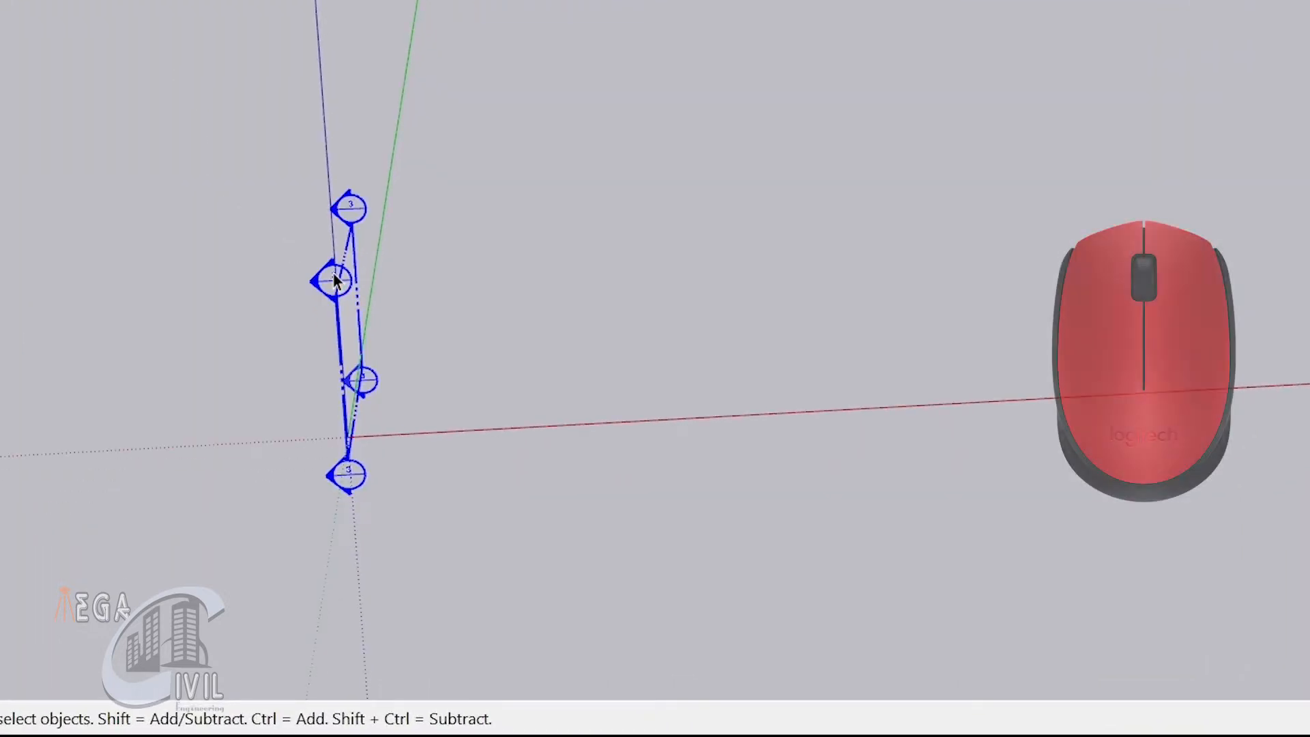
right_click(334, 280)
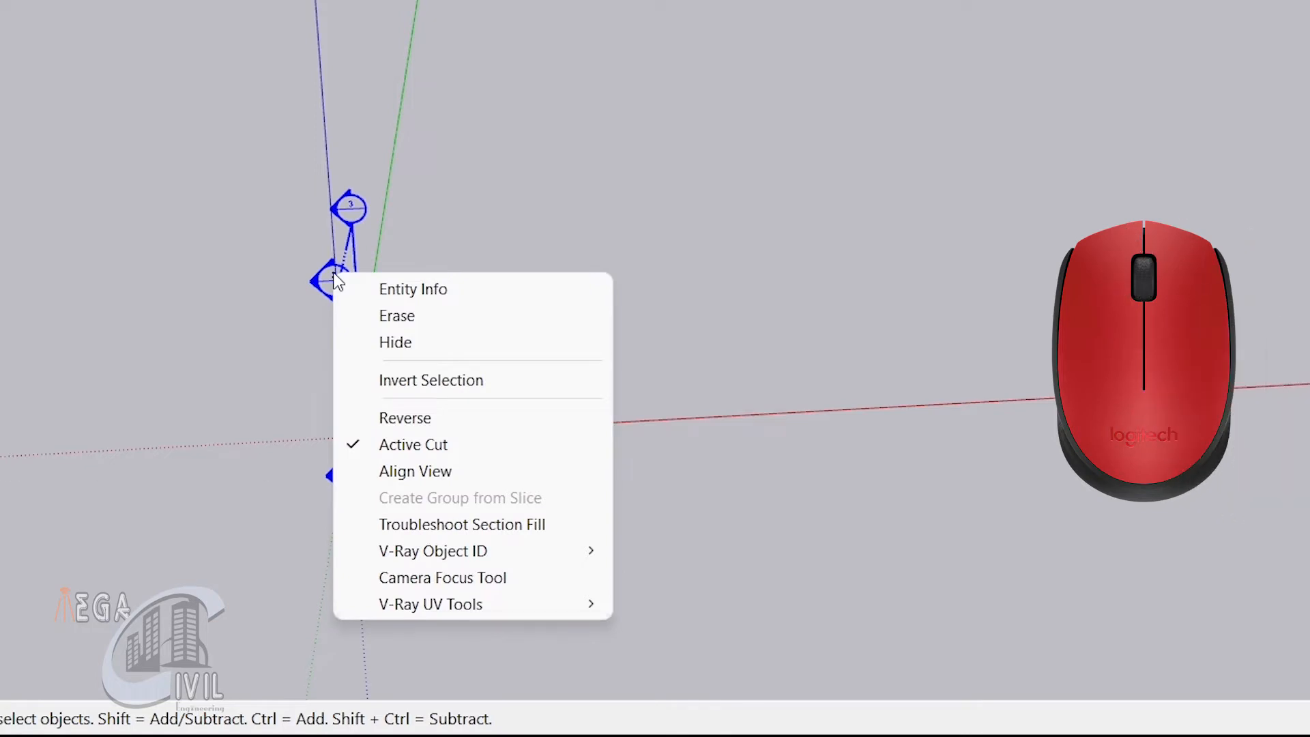
left_click(432, 452)
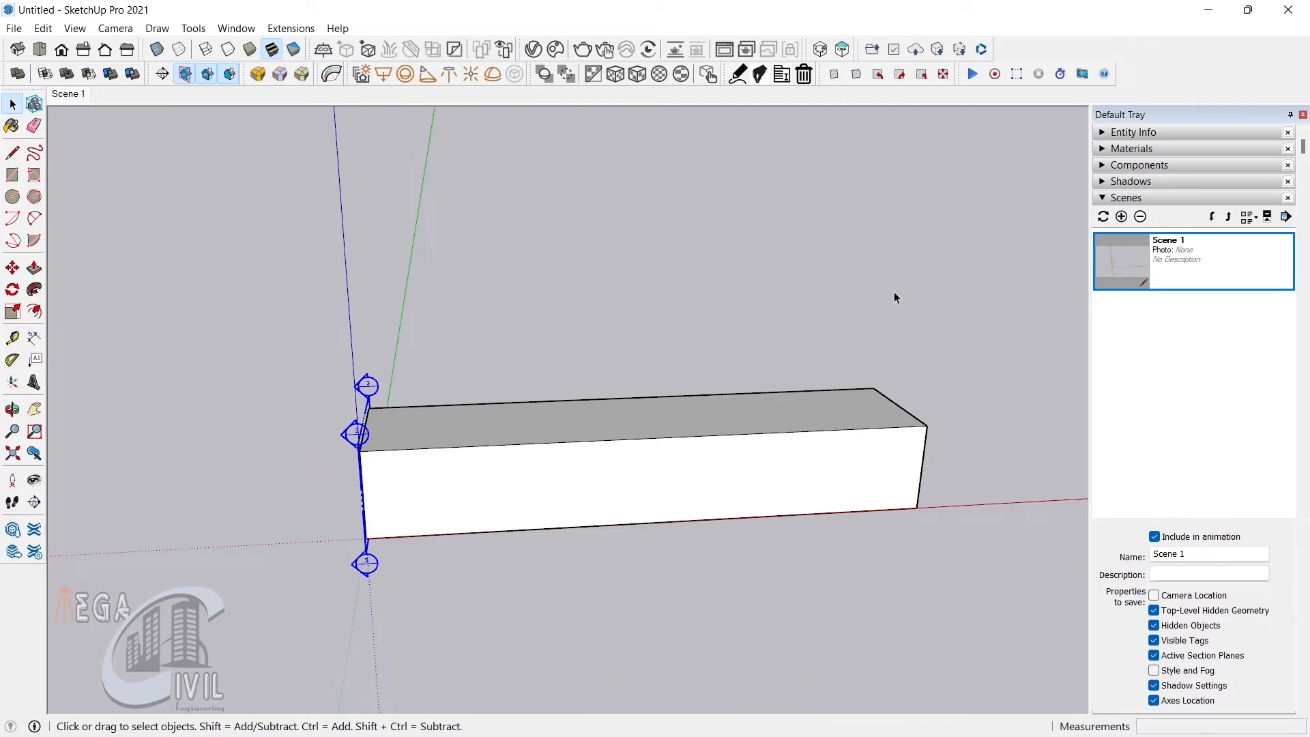
Add a second scene showing the uncut box and play the transition from Scene 1 to Scene 2.
left_click(1121, 217)
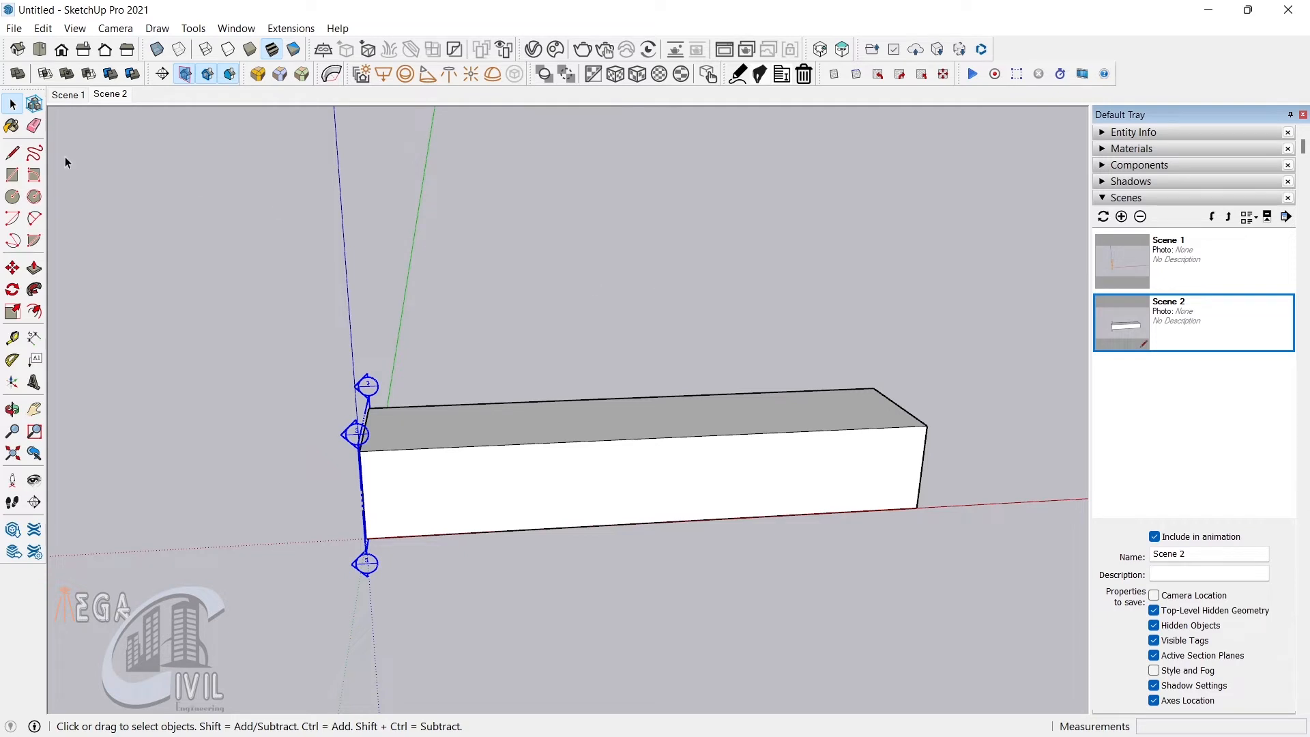
left_click(66, 95)
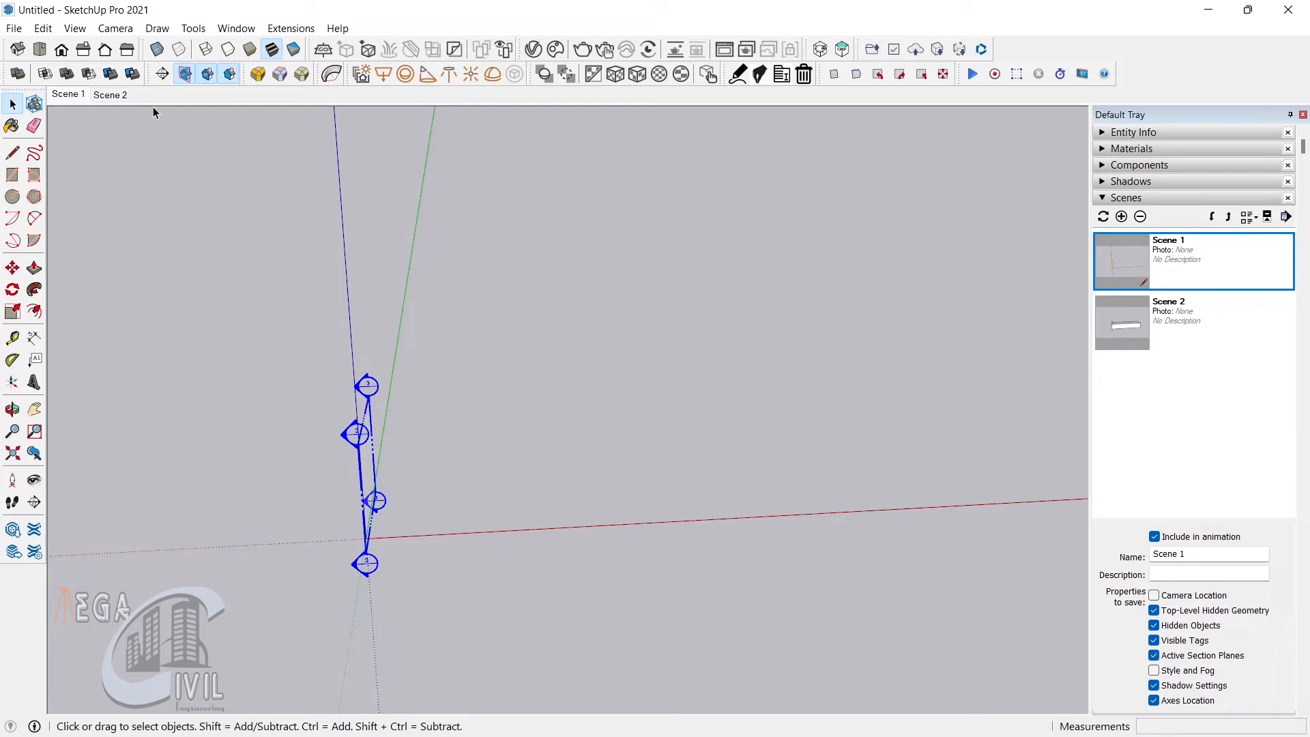
left_click(109, 95)
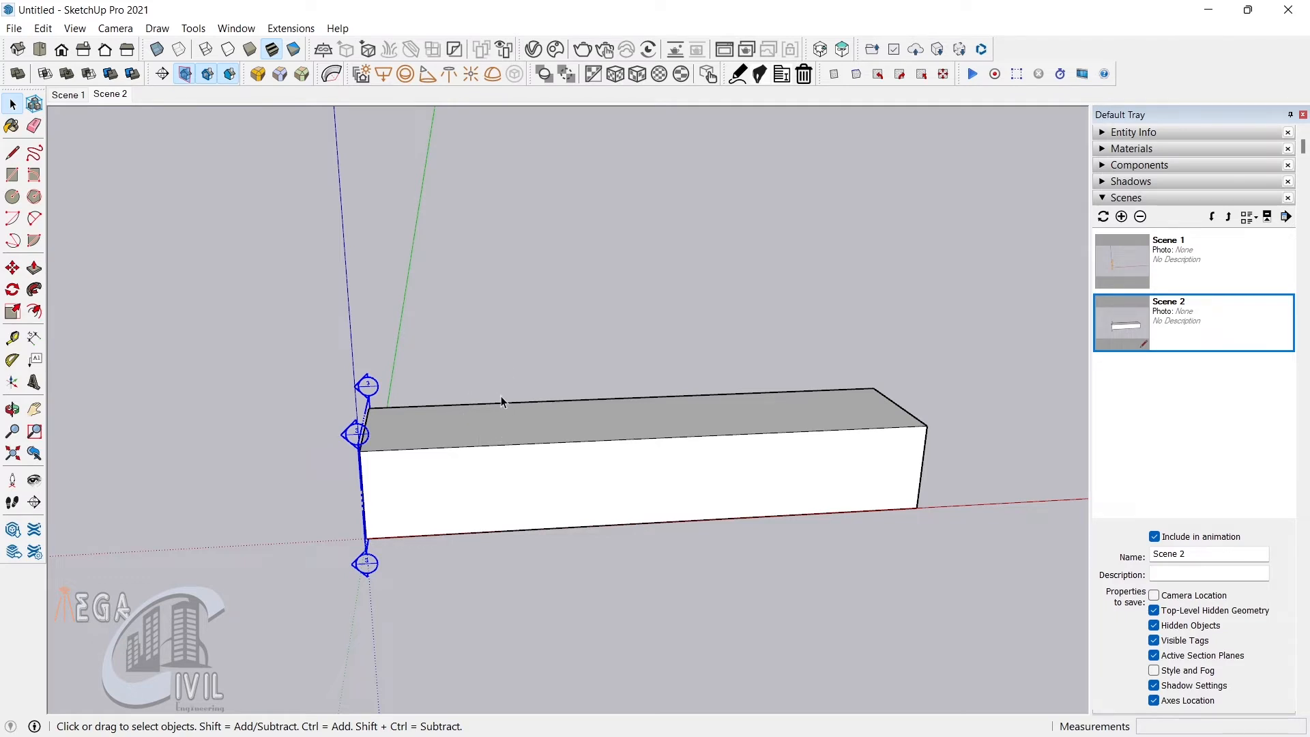
Delete the section plane at the box's origin end.
middle_click_drag(516, 513, 481, 496)
middle_click_drag(596, 492, 657, 468)
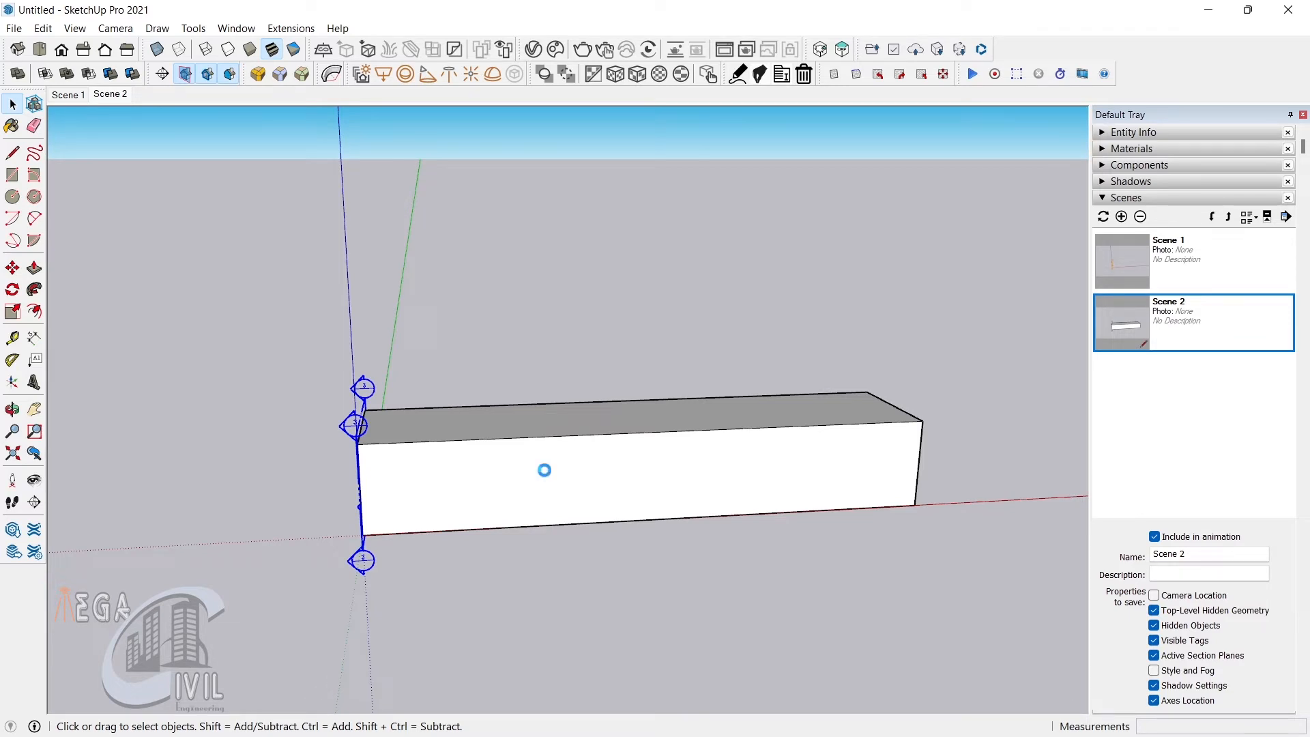
middle_click_drag(558, 489, 667, 517)
left_click_drag(245, 288, 334, 434)
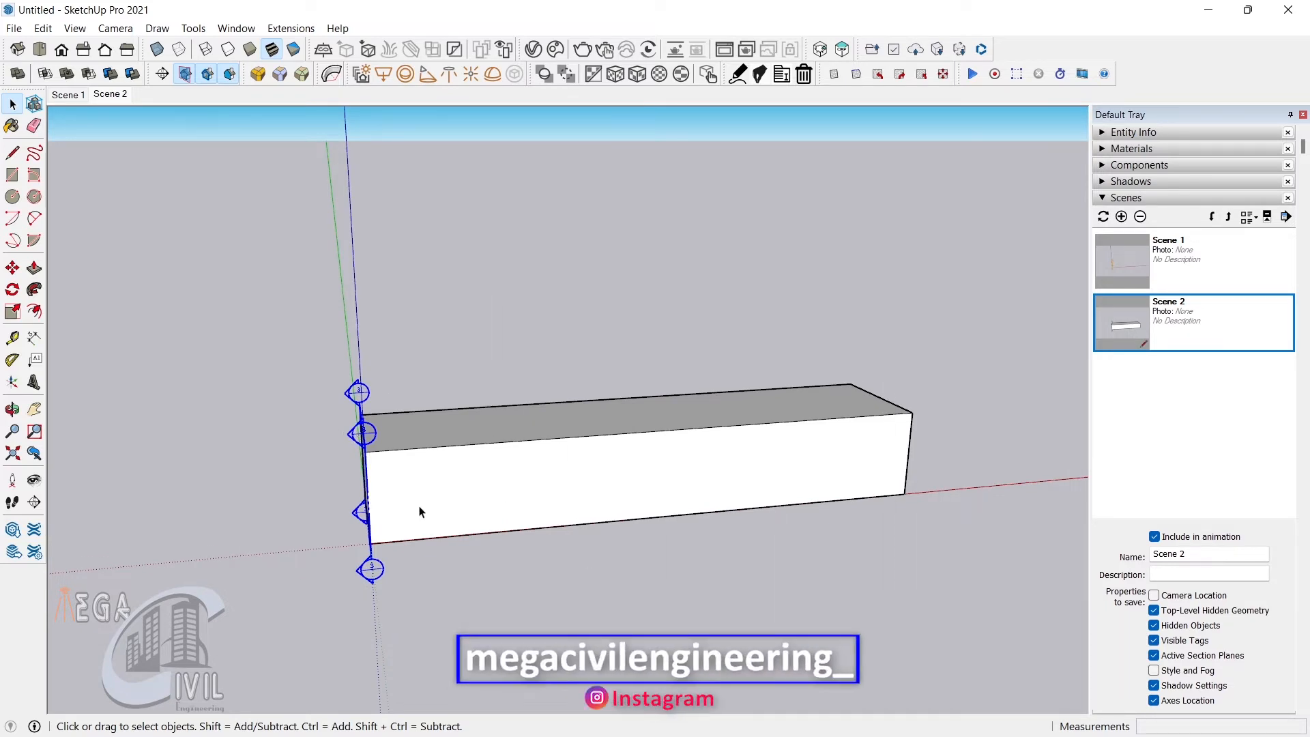
middle_click_drag(485, 526, 525, 564)
Delete Scene 1 and Scene 2 from the model.
left_click(1145, 276)
right_click(1127, 267)
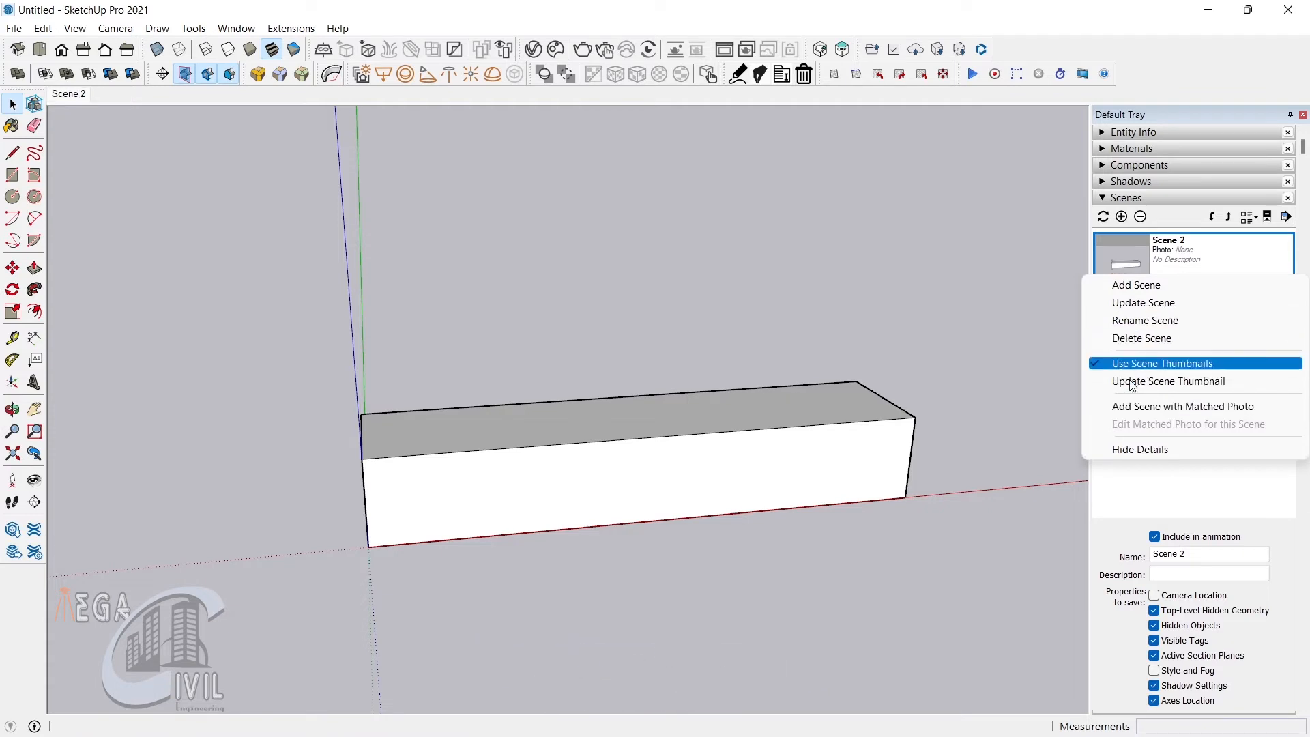
left_click(1142, 331)
left_click(637, 412)
middle_click_drag(523, 531, 743, 599)
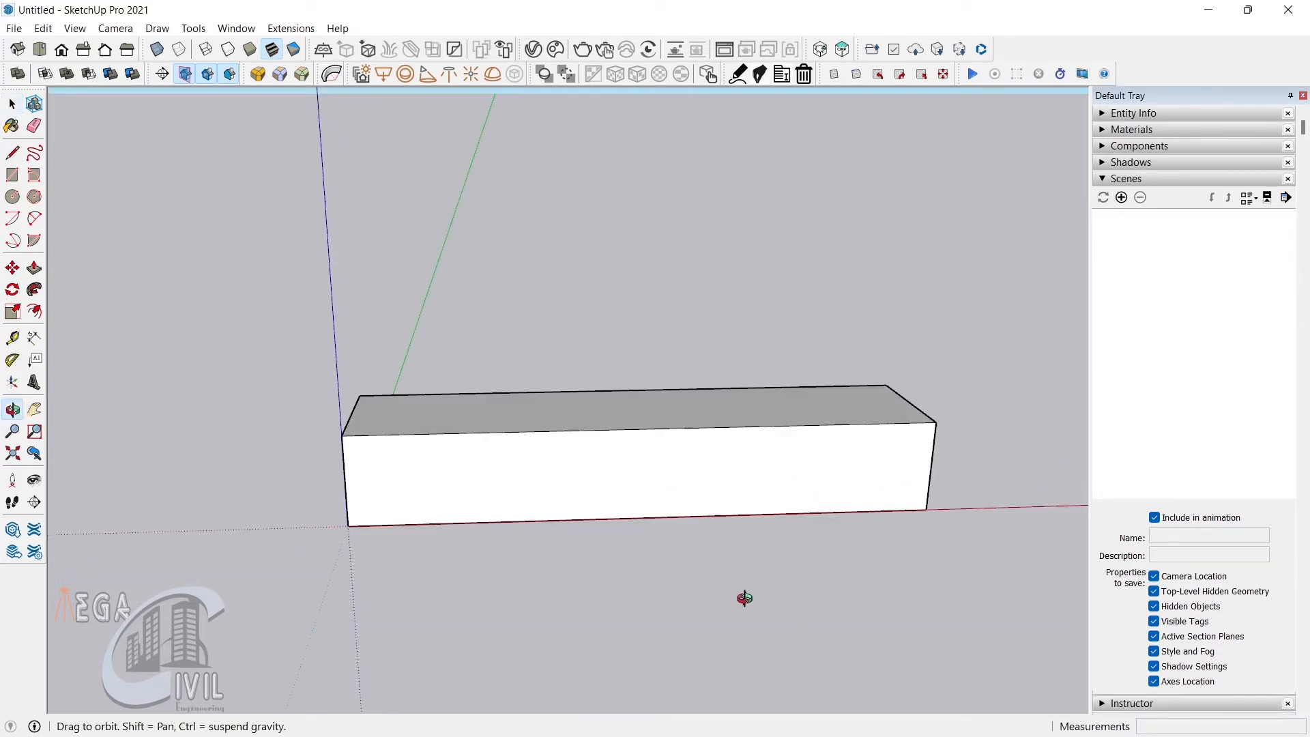
left_click(1102, 179)
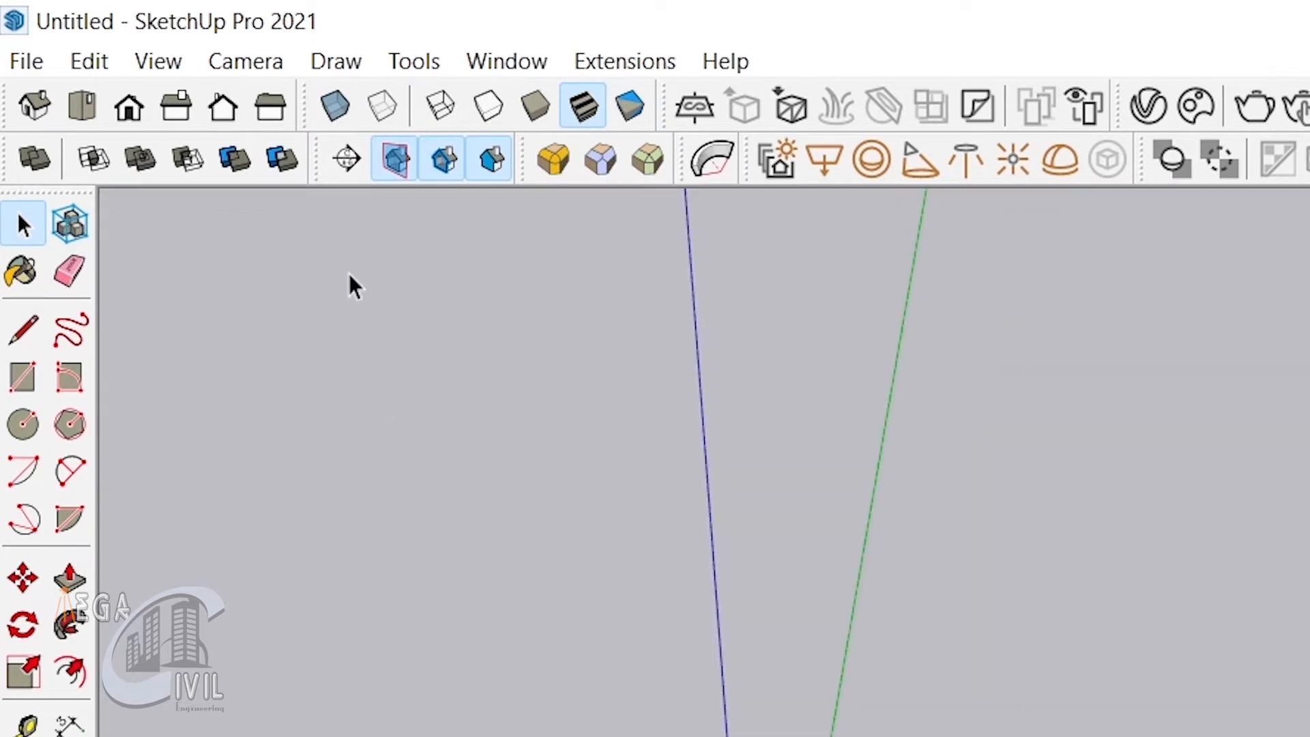
Place a new section plane on the box's end at the origin, keeping the name Section 4 and symbol 4.
left_click(347, 159)
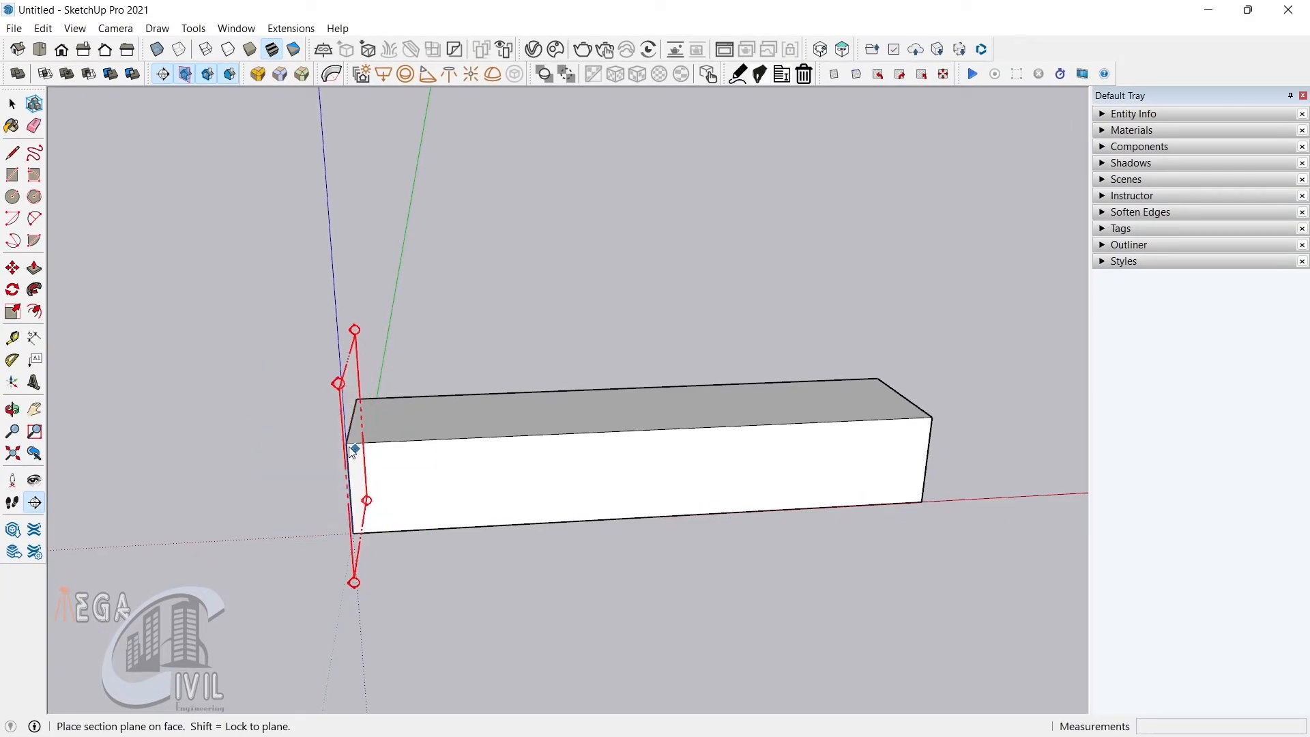
left_click(357, 491)
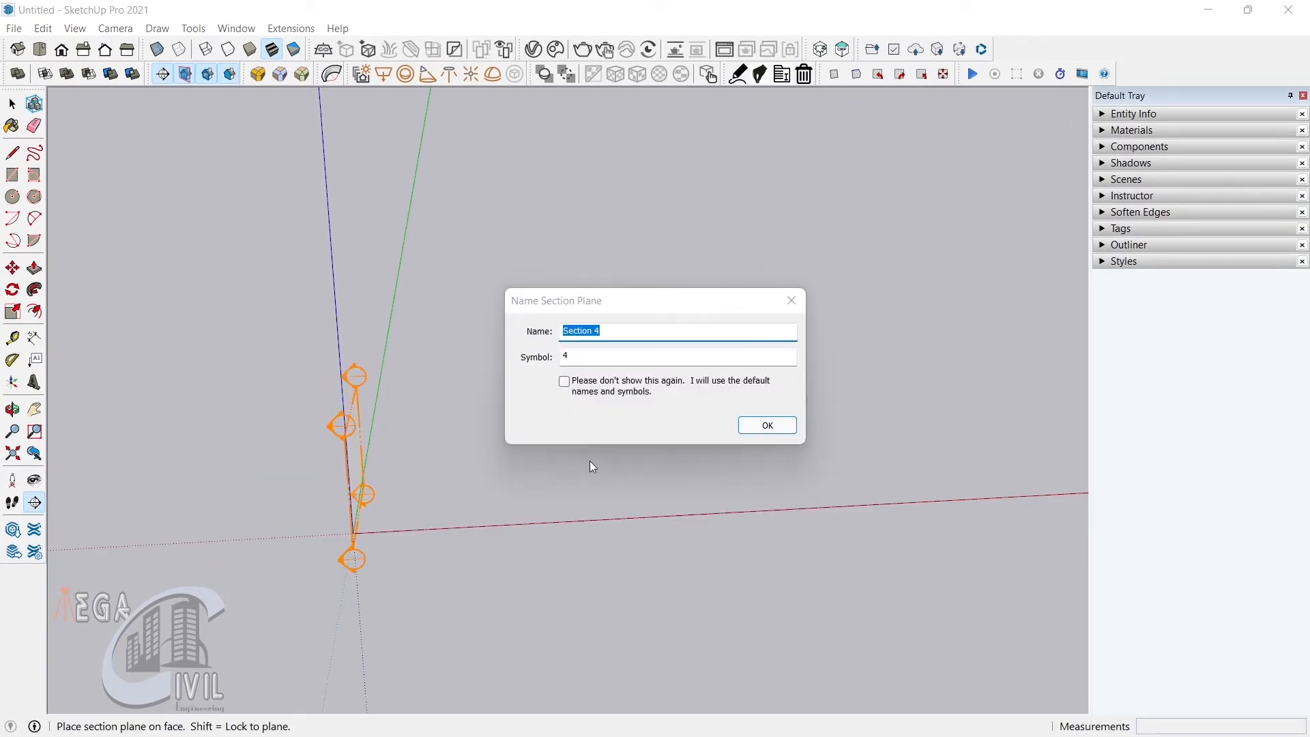
left_click(753, 426)
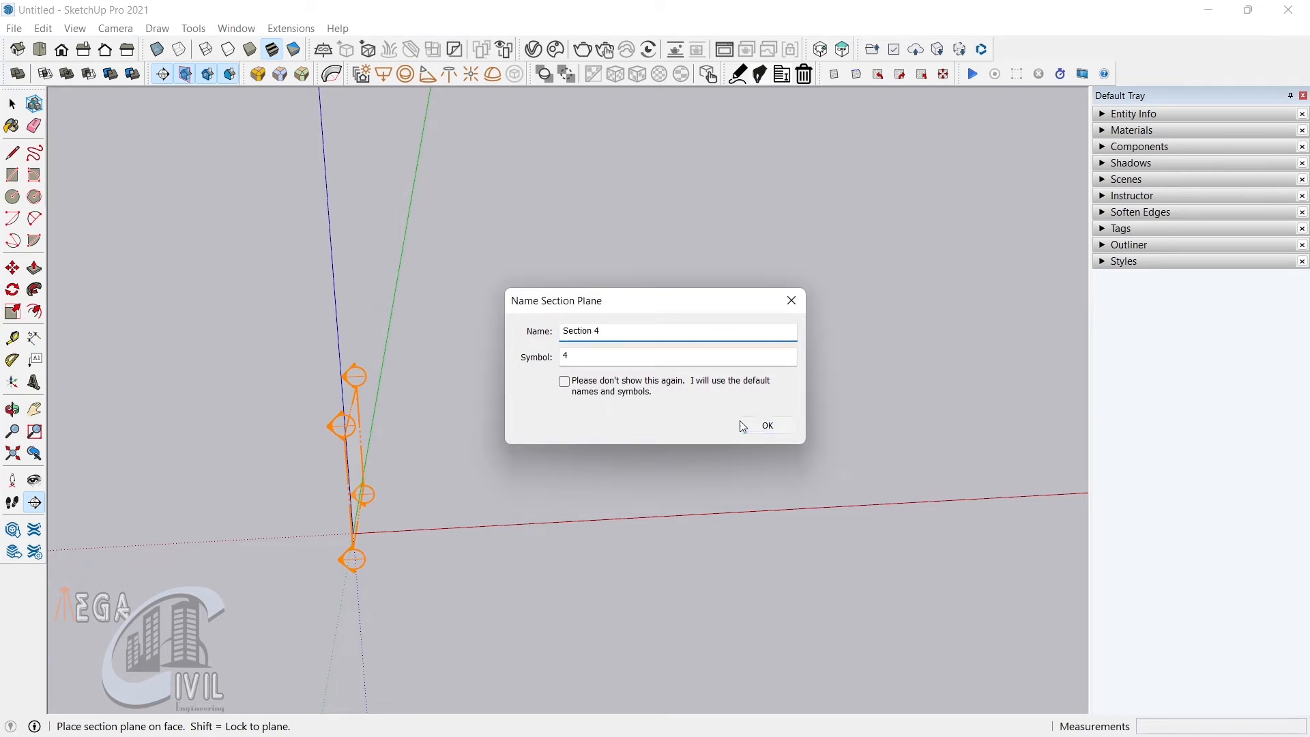
Move the section plane along the red axis partway into the box to expose a filled cut.
left_click(344, 424)
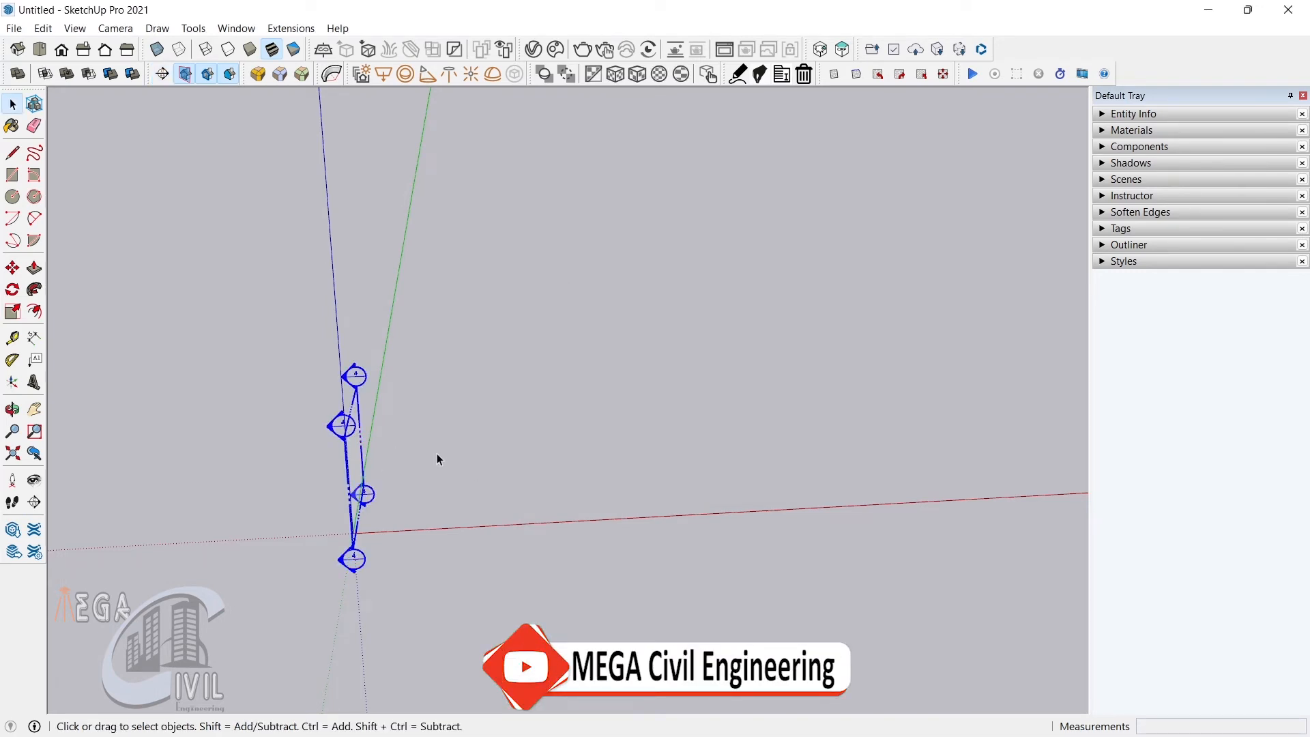
key("m")
left_click(362, 427)
left_click(484, 419)
middle_click_drag(484, 419, 475, 483)
scroll(431, 478, "up", 1)
scroll(436, 453, "up", 1)
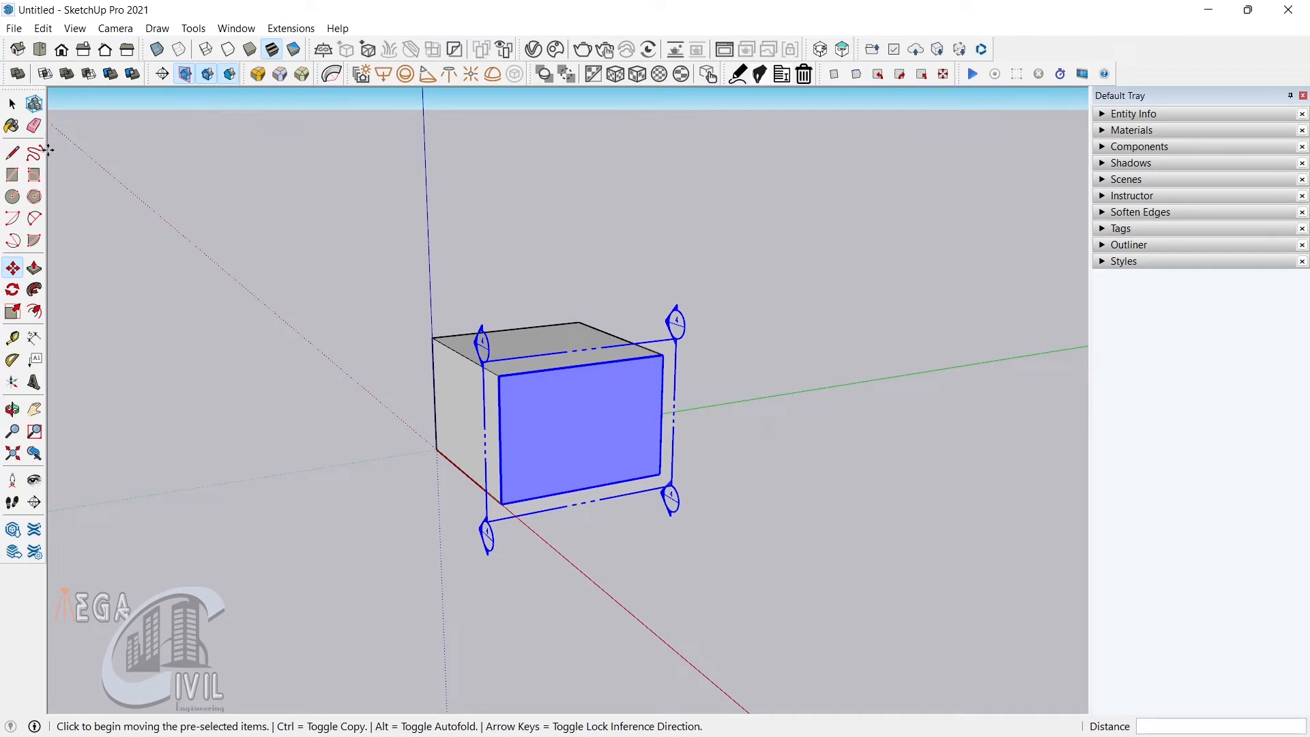
Switch section fill off to inspect the inside of the cut box, and switch the fill back on.
key("space")
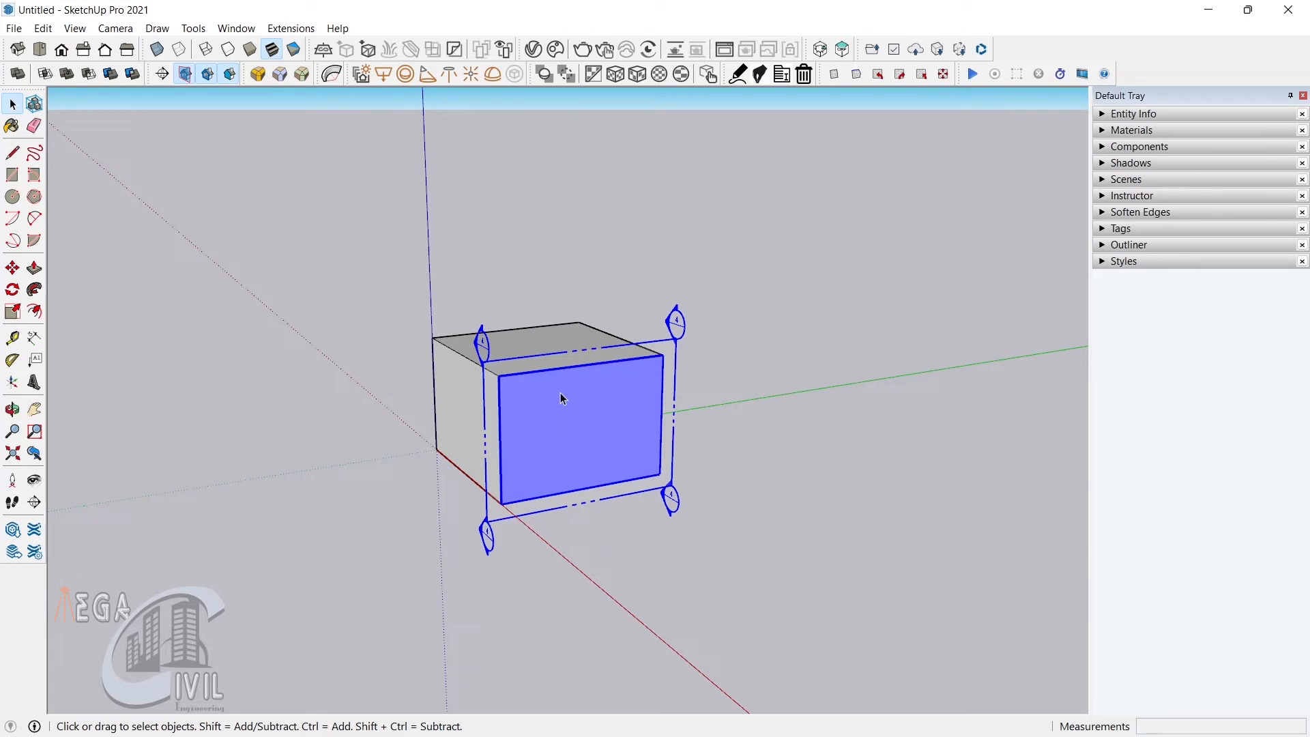
left_click(230, 75)
mouse_move(600, 419)
middle_mouse_down()
mouse_move(571, 416)
mouse_move(582, 419)
middle_mouse_up()
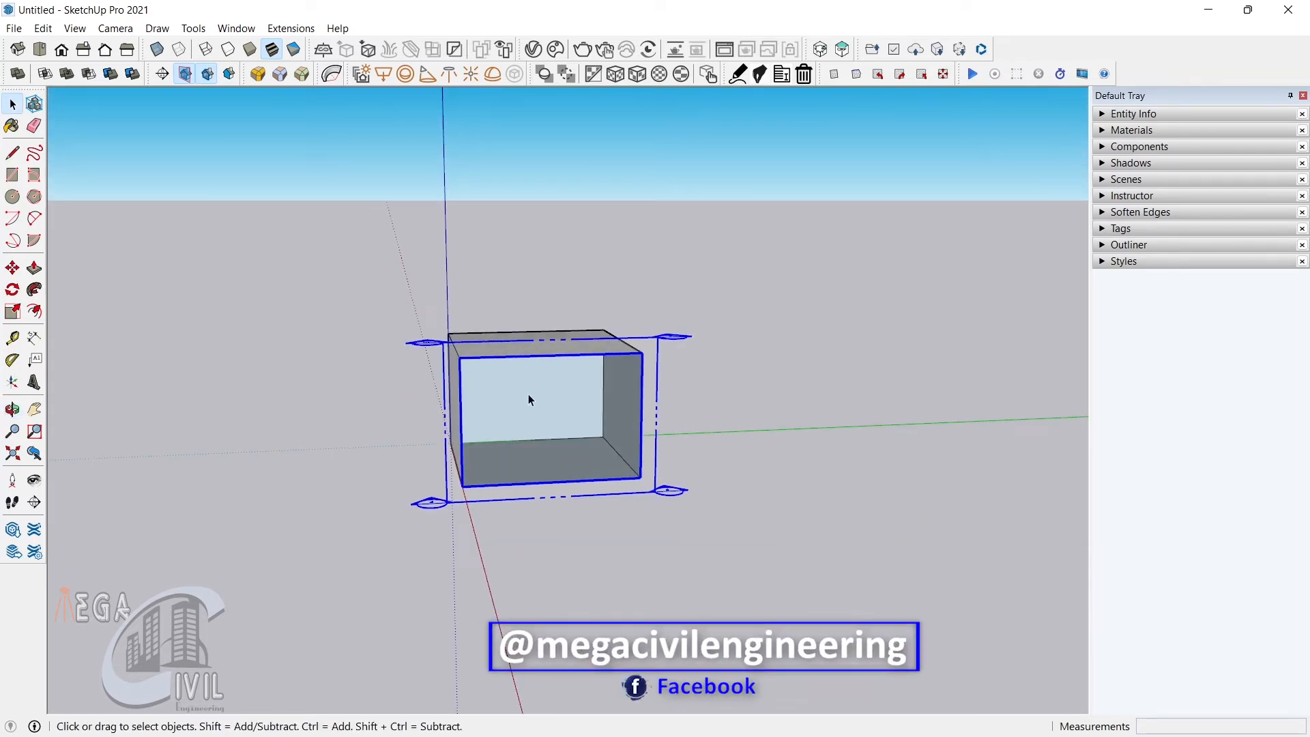
middle_click_drag(529, 395, 440, 338)
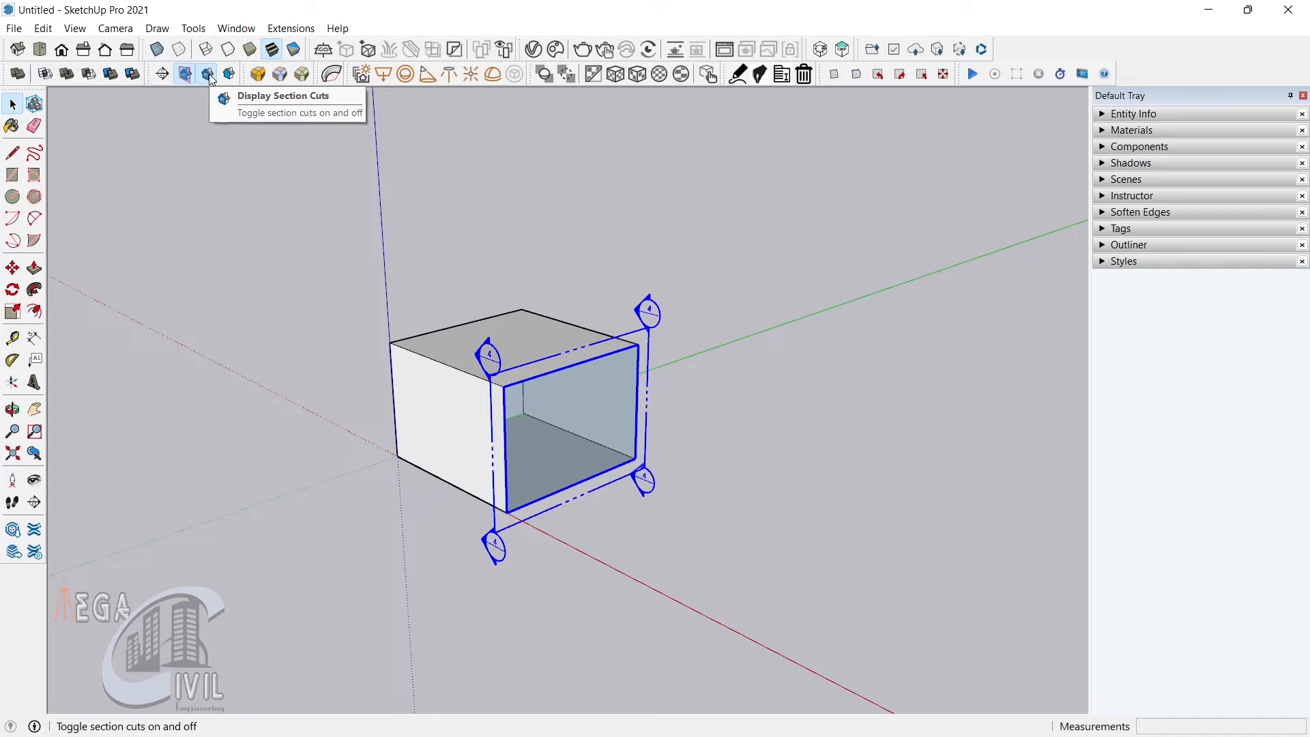
left_click(231, 75)
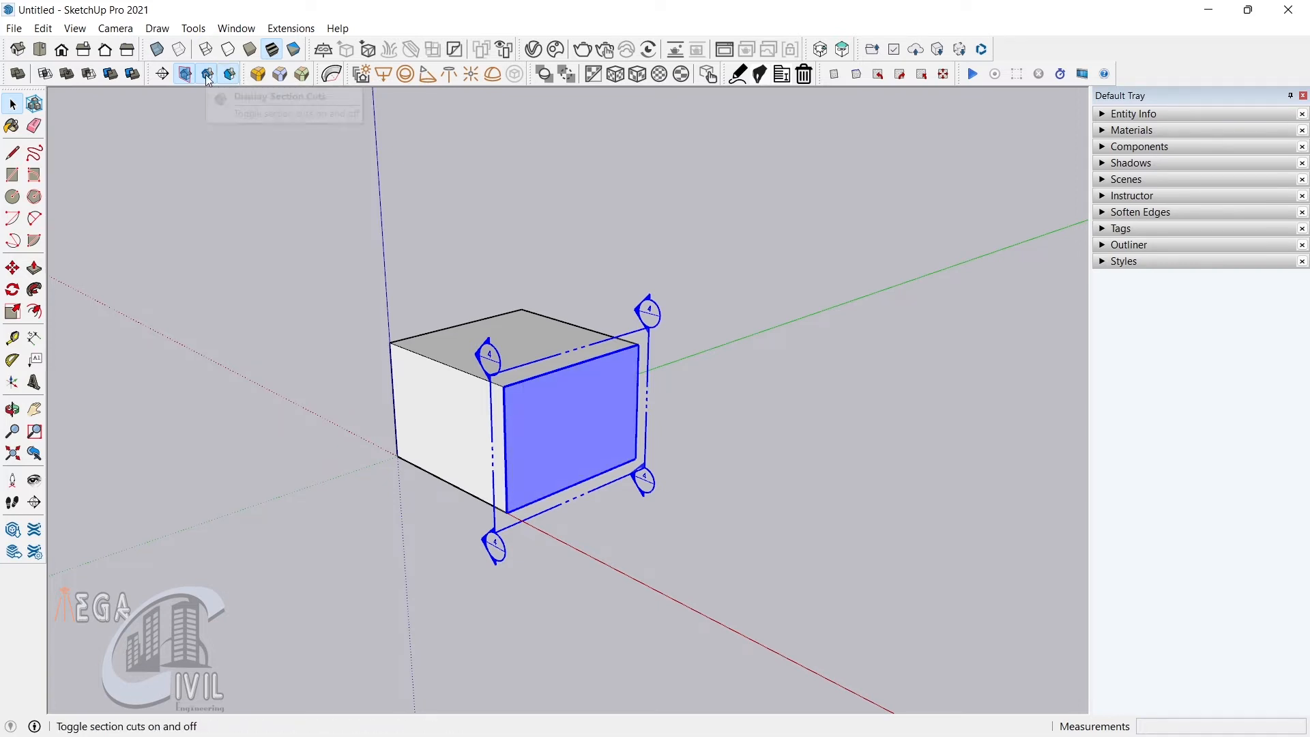
Toggle the display of section cuts off and on to compare the cut and full box, leaving section cuts off.
left_click(209, 75)
scroll(517, 444, "down", 3)
middle_click_drag(517, 445, 839, 438)
middle_click_drag(703, 499, 837, 501)
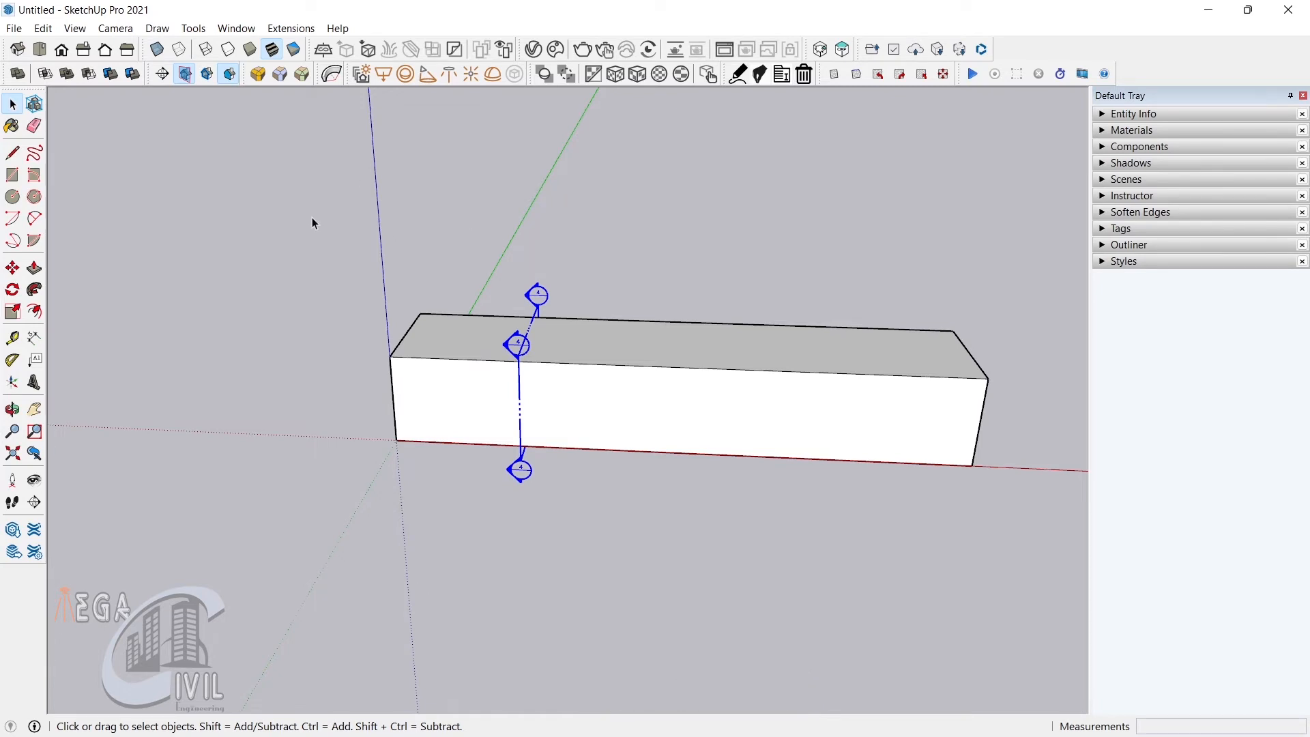
left_click(209, 74)
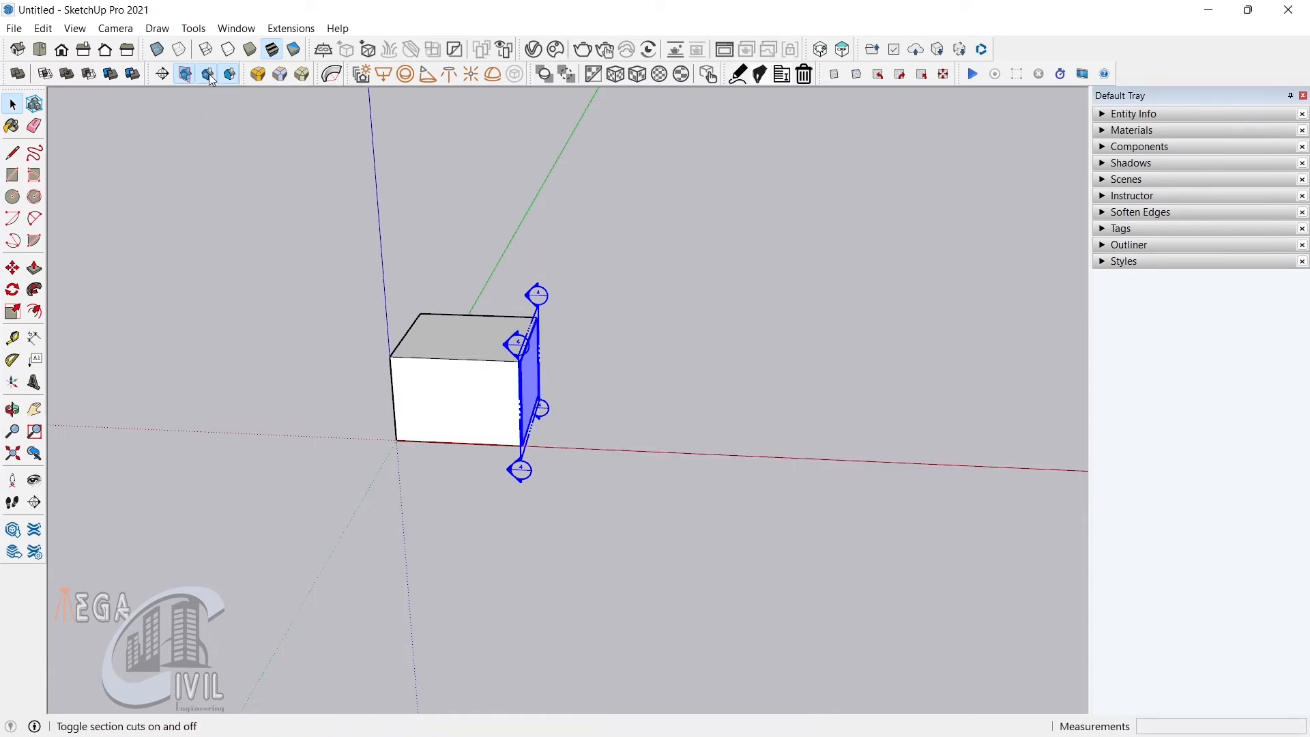
left_click(212, 78)
left_click(212, 77)
left_click(212, 78)
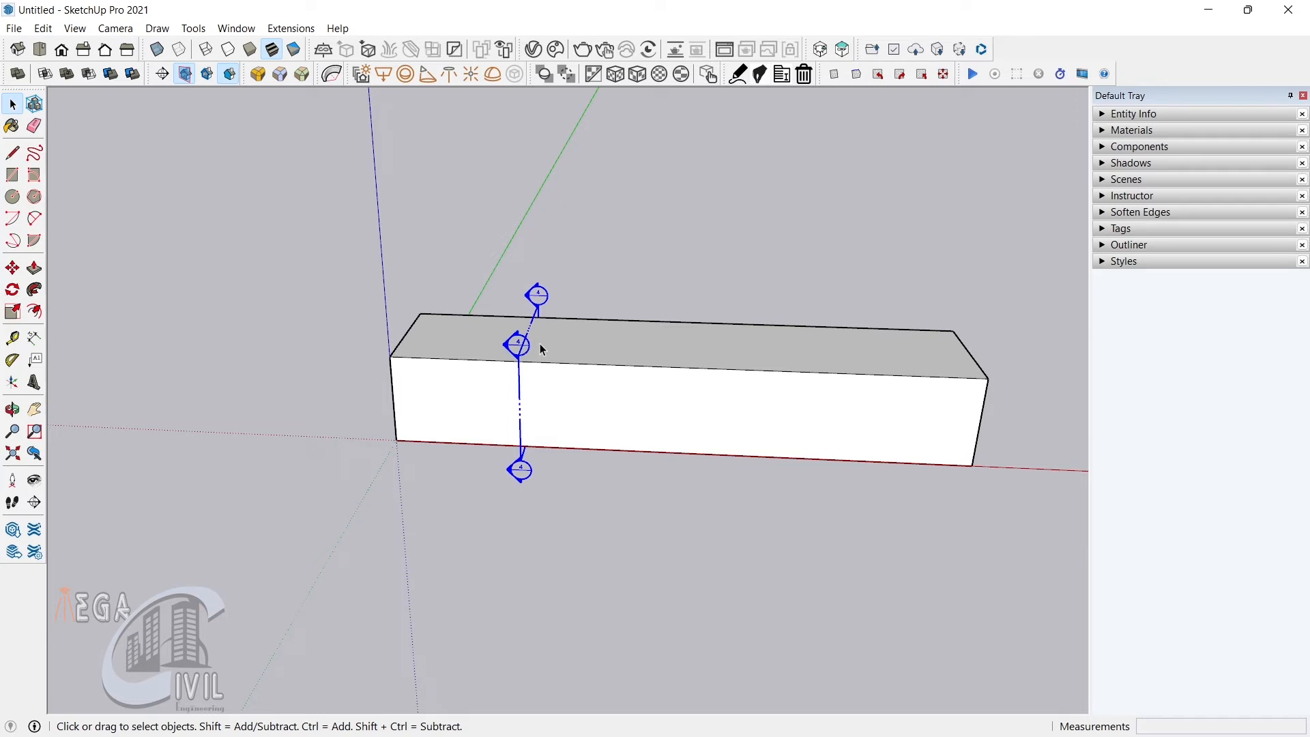
Toggle the display of section cuts and section planes to compare them on the box, leaving both switched on.
left_click(211, 77)
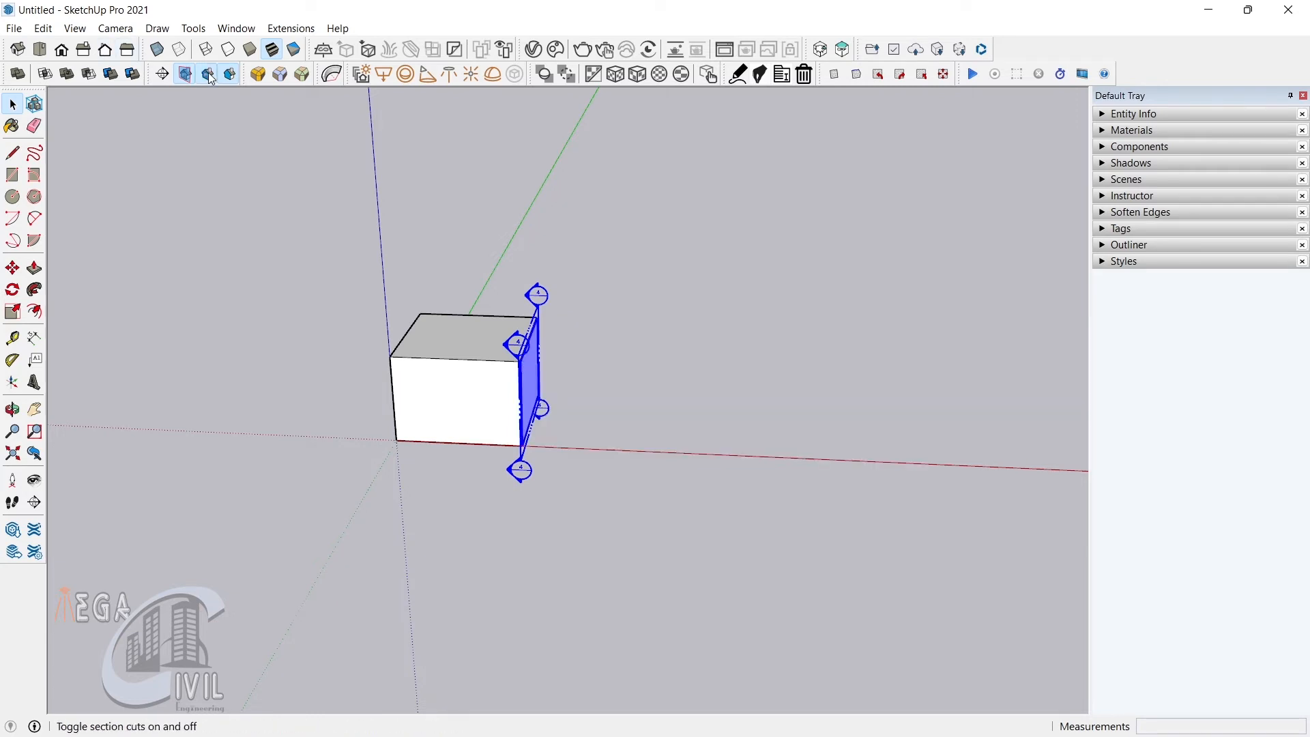
left_click(211, 77)
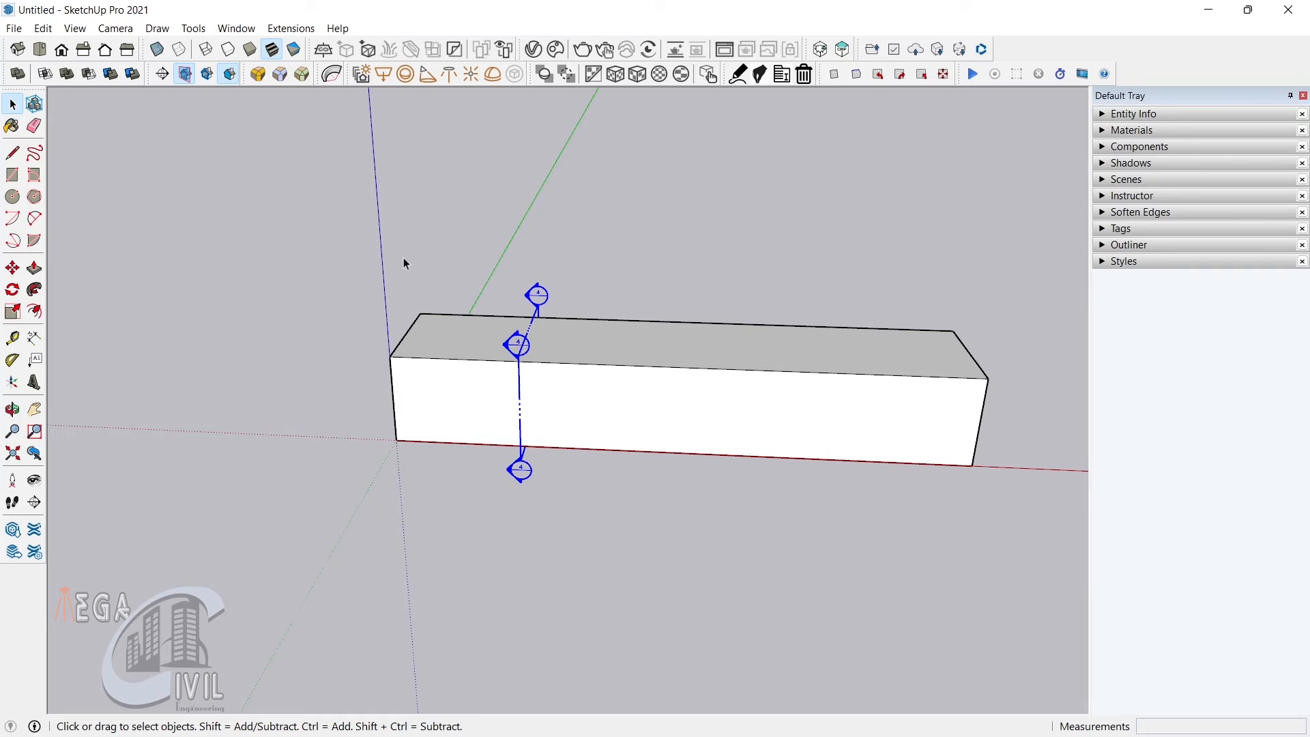
left_click(185, 75)
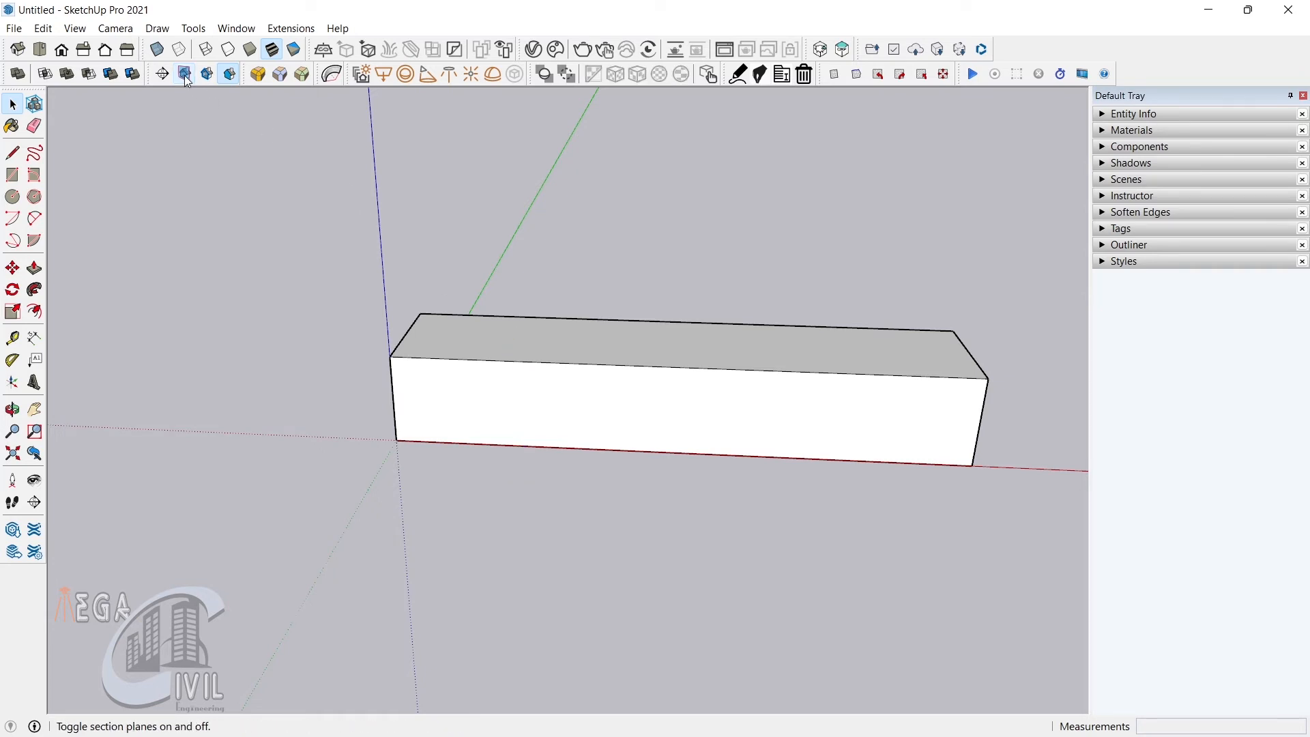
left_click(186, 76)
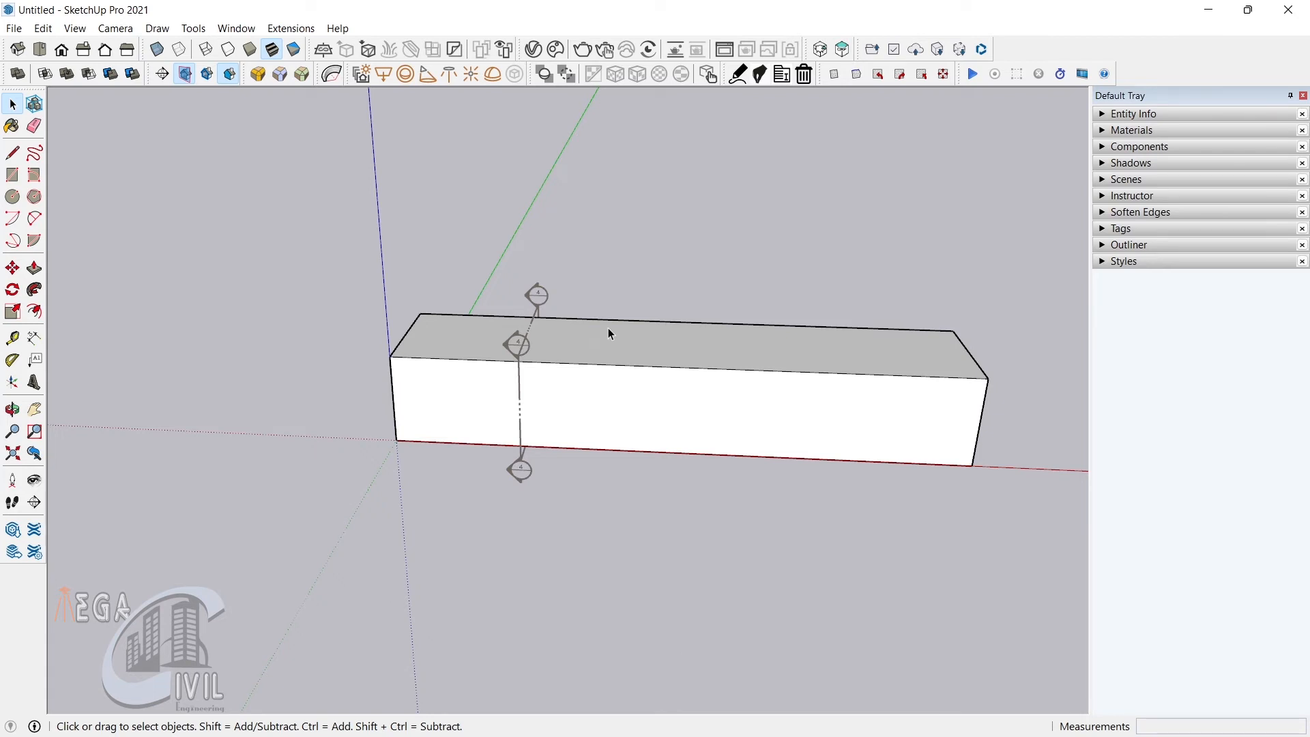
left_click(207, 74)
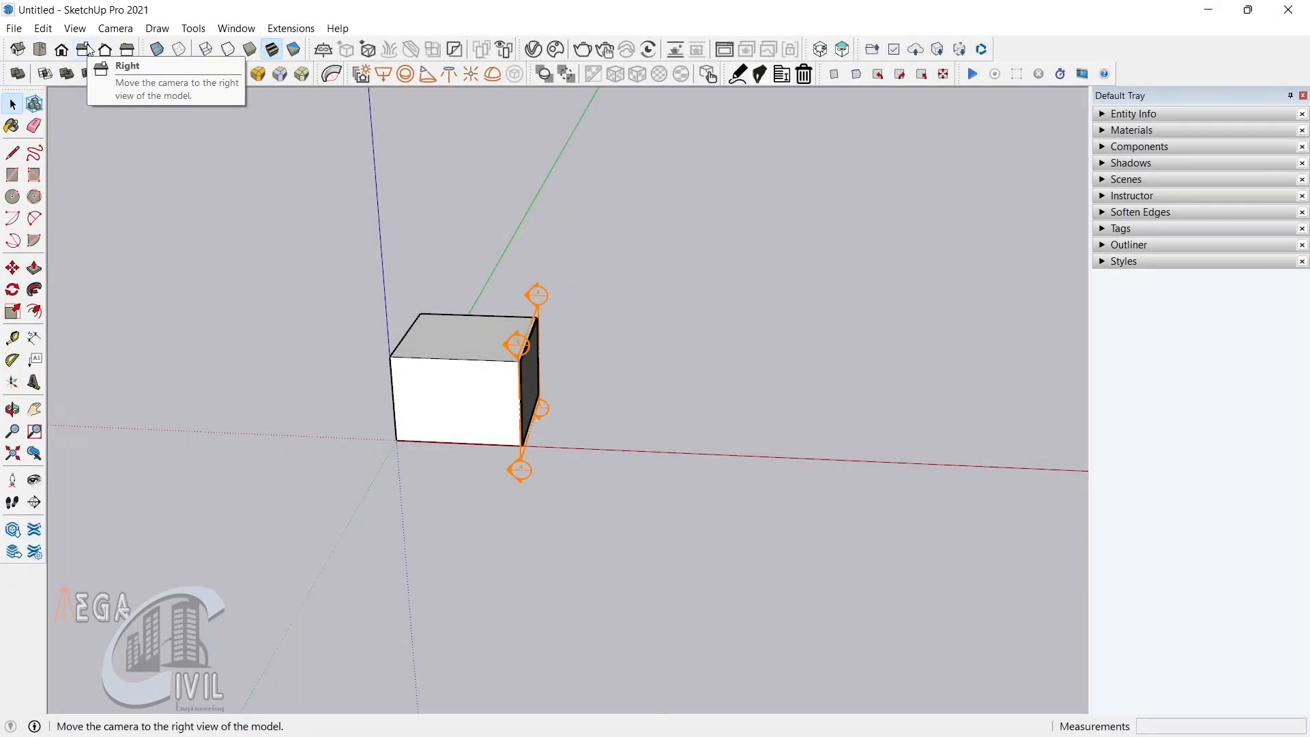
Delete the cut box together with its section plane to clear the model.
left_click_drag(255, 272, 722, 513)
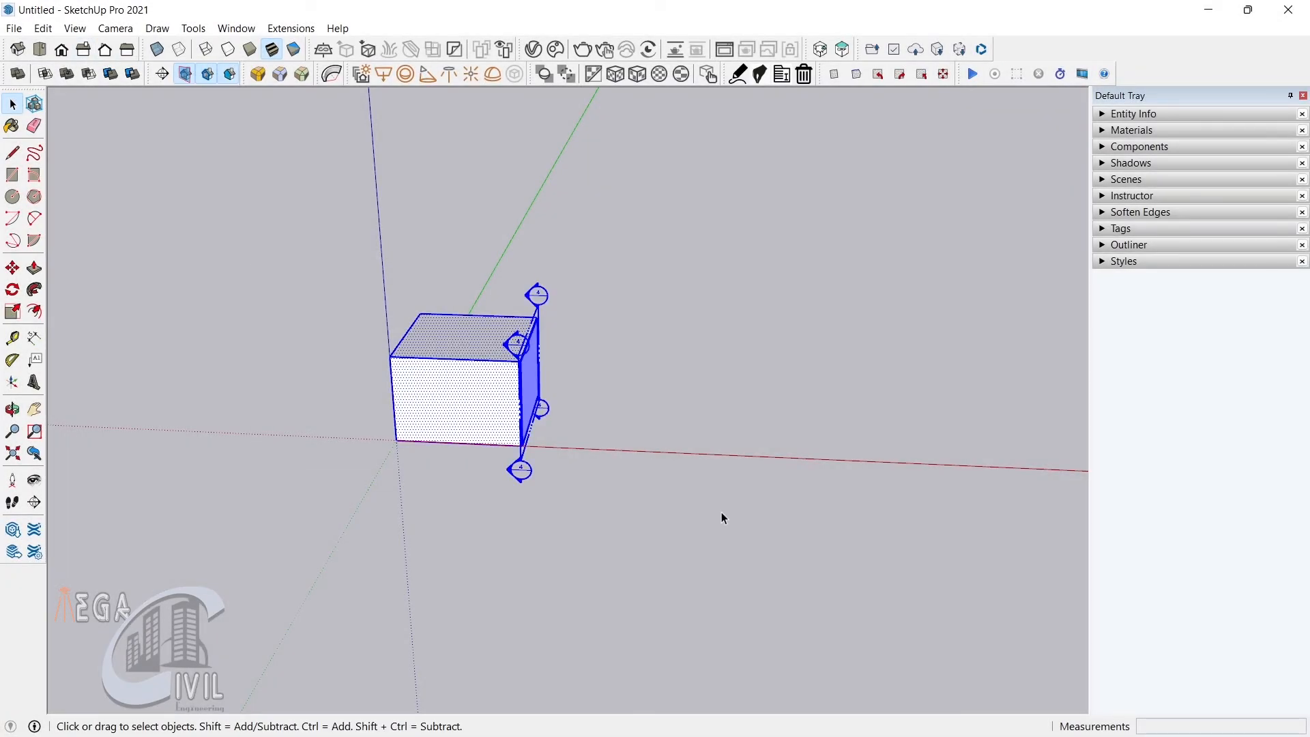
key("Delete")
left_click_drag(863, 280, 1012, 513)
key("Delete")
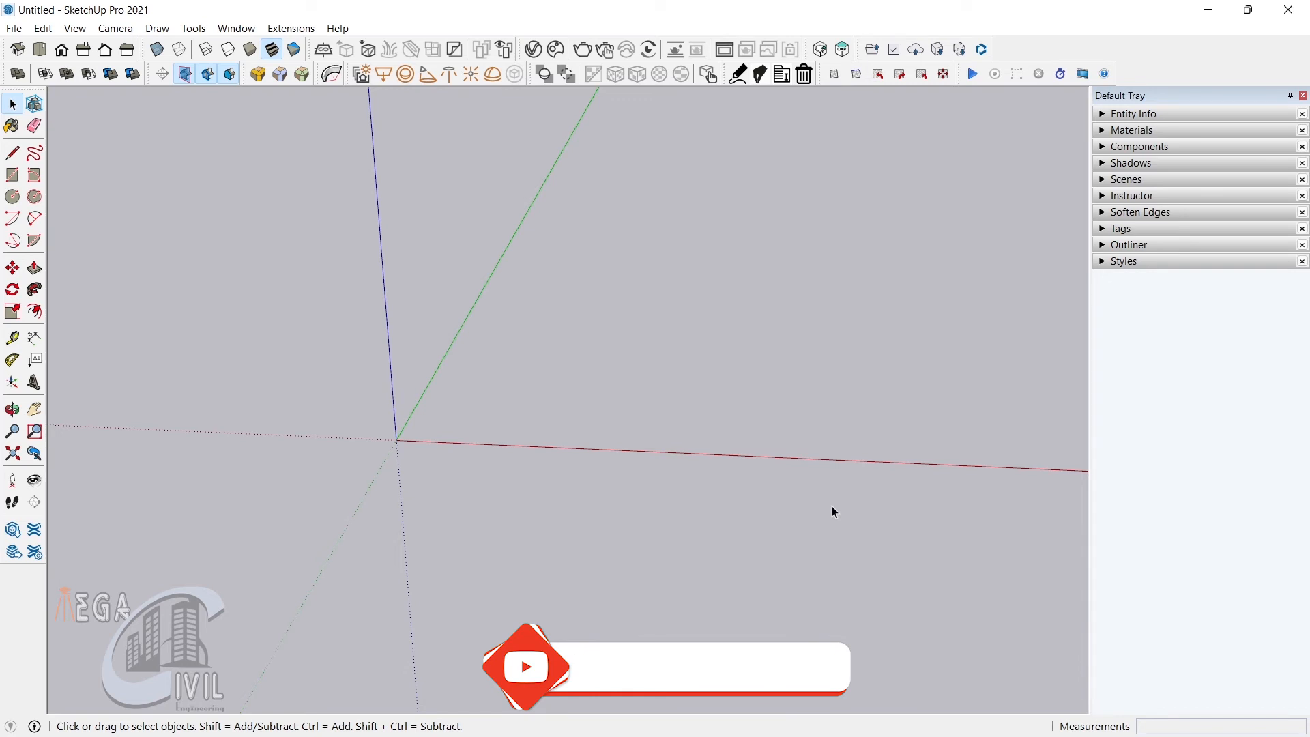
Draw a rectangle on the ground away from the origin and push/pull it up about 7' 7 1/4" into a tall box.
left_click(12, 176)
left_click(567, 354)
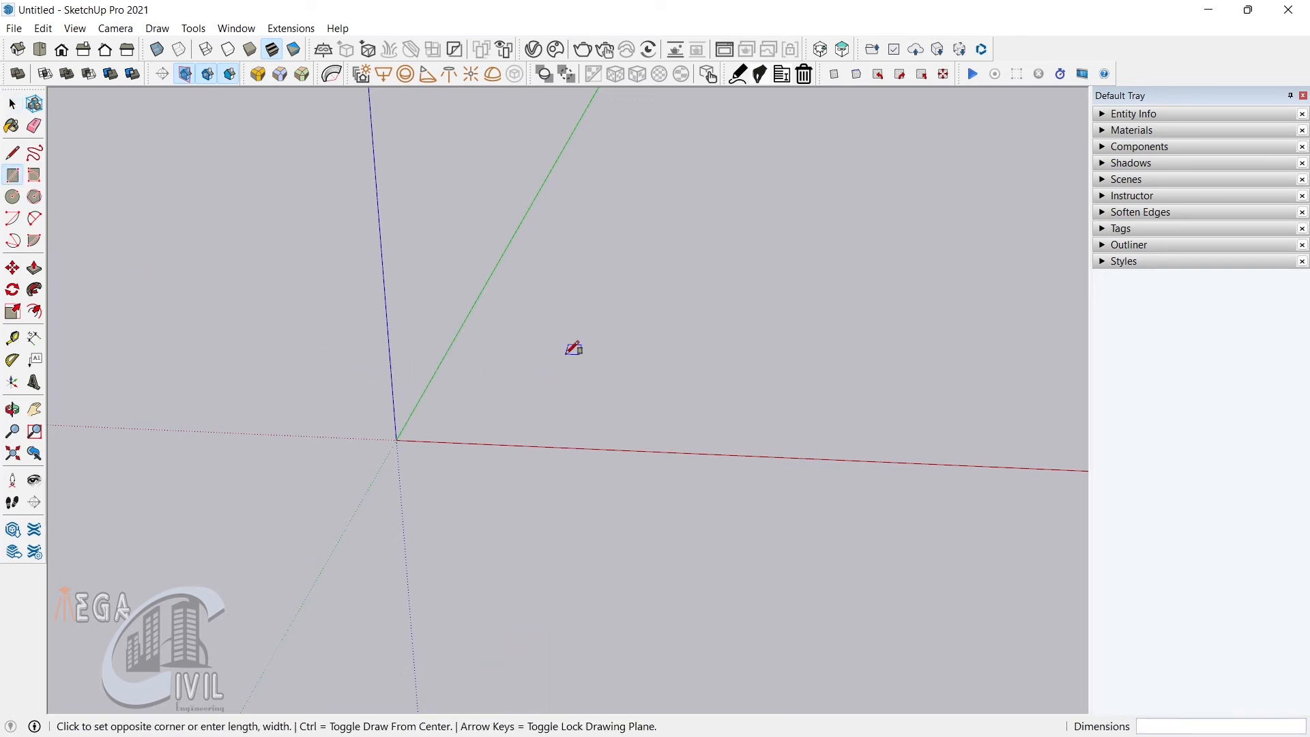
left_click(662, 420)
middle_click_drag(669, 415, 621, 493)
key("p")
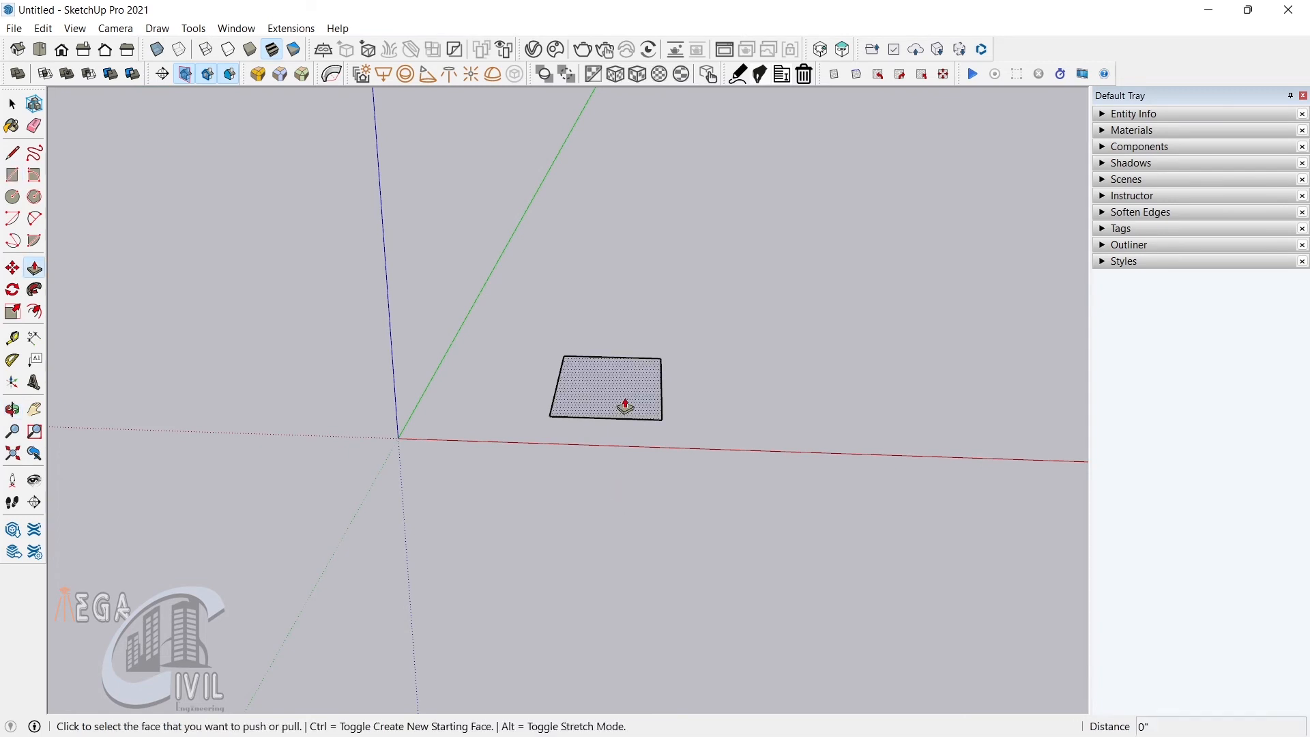
left_click(623, 406)
left_click(600, 137)
middle_click_drag(608, 570, 577, 594)
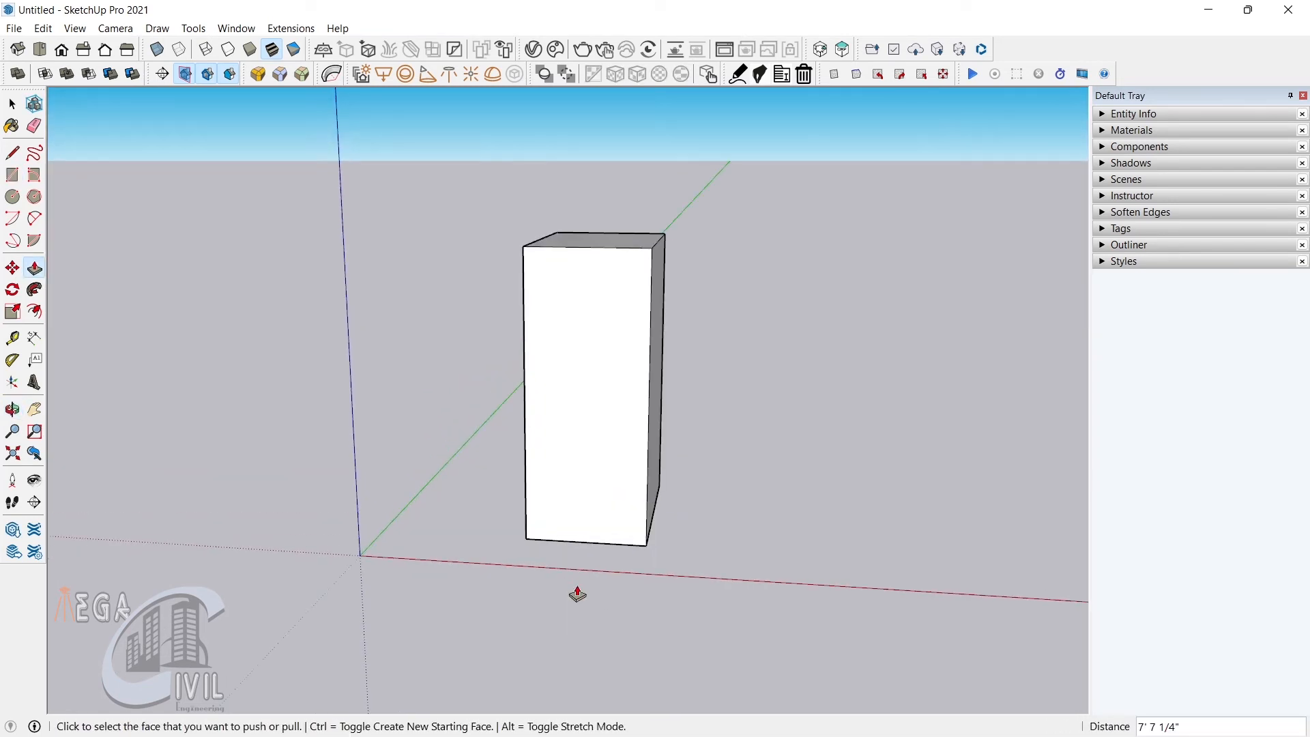
mouse_move(591, 594)
middle_mouse_down()
mouse_move(313, 564)
mouse_move(801, 585)
mouse_move(488, 591)
mouse_move(807, 612)
mouse_move(580, 601)
middle_mouse_up()
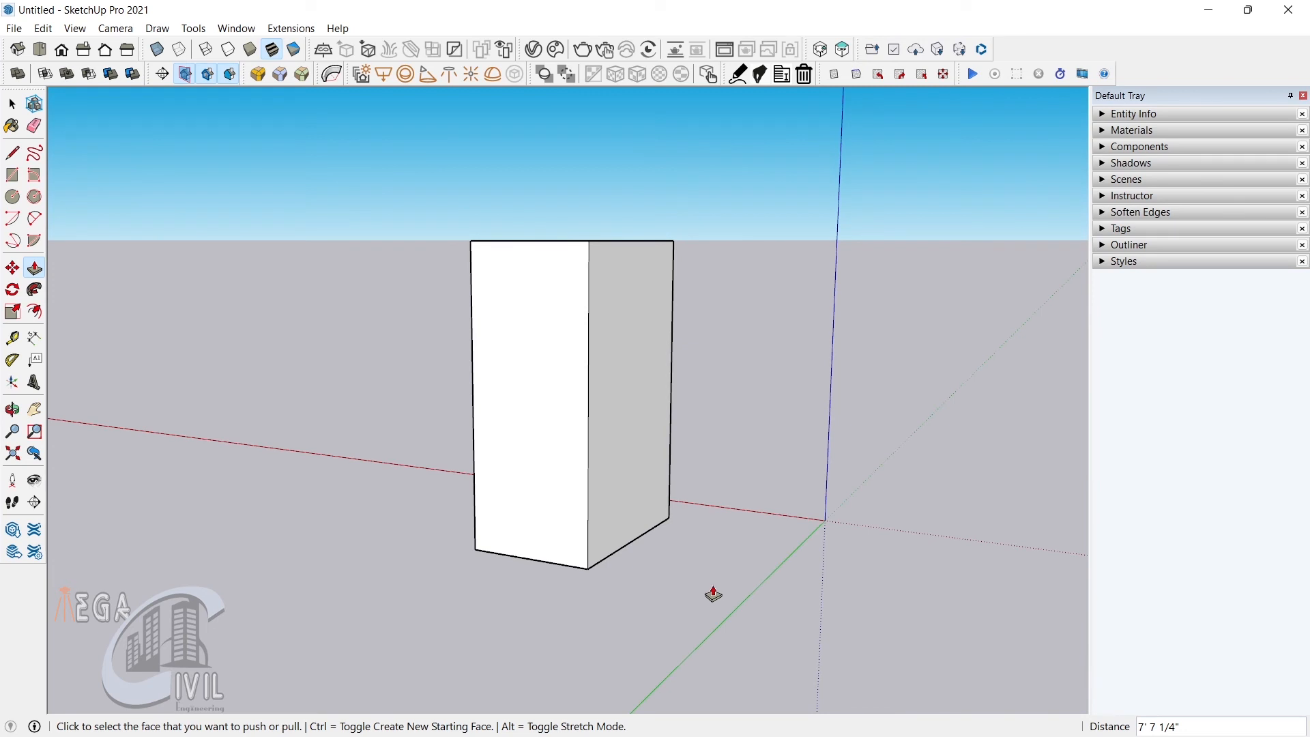
middle_click_drag(769, 582, 702, 600)
middle_click_drag(812, 575, 767, 559)
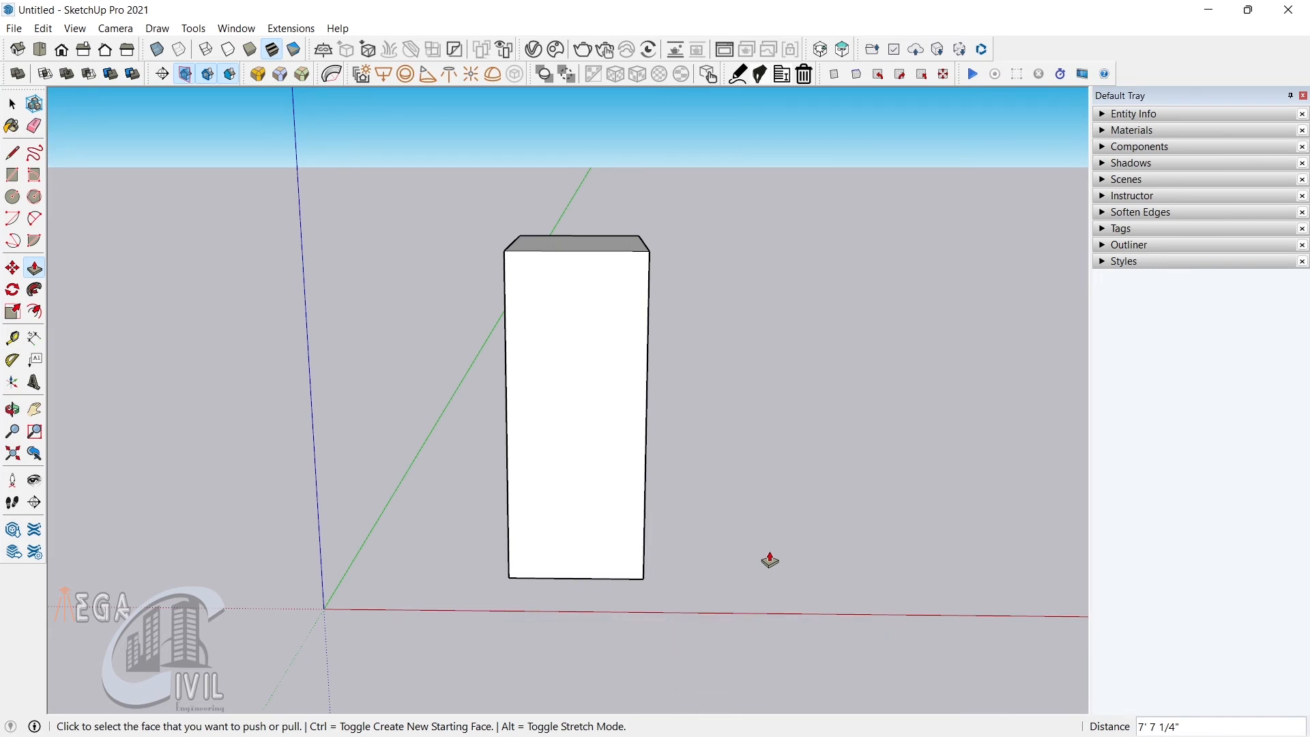
Open the scene settings and exclude Camera Location and Style and Fog from the properties saved with scenes.
left_click(1100, 179)
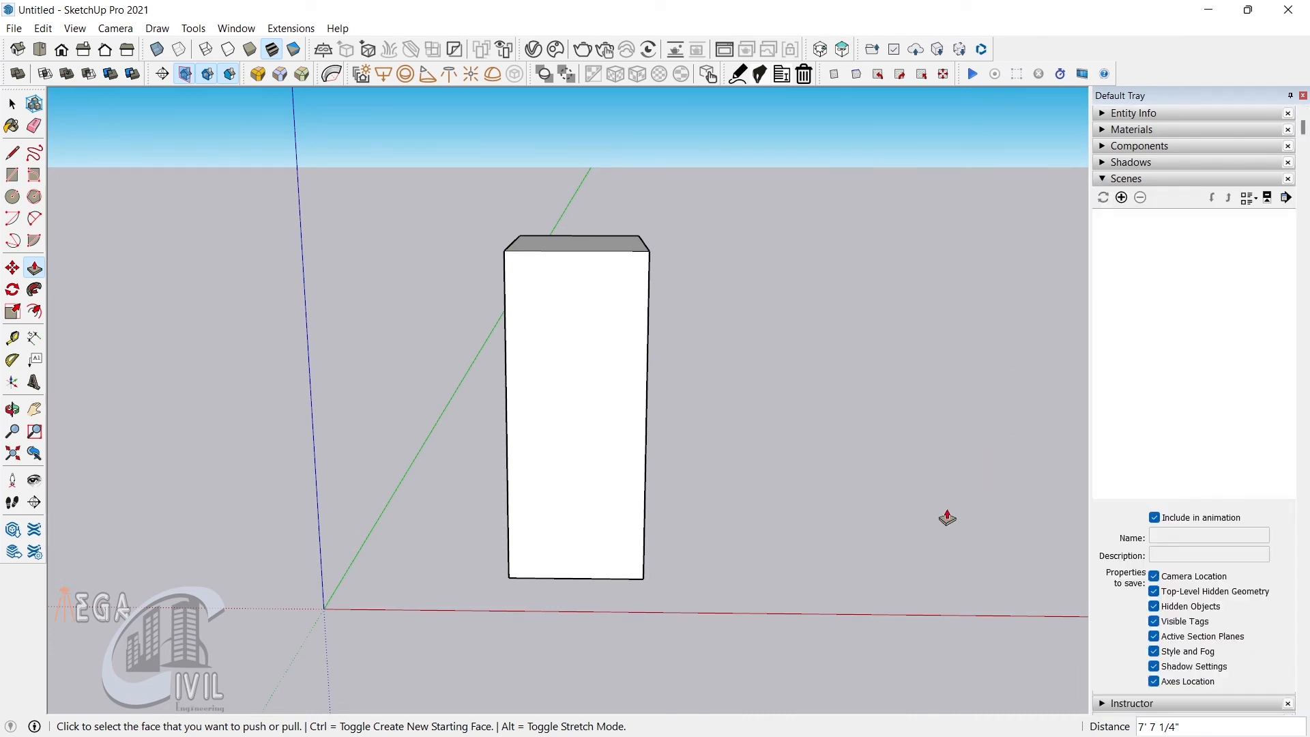
left_click(1154, 576)
left_click(1153, 652)
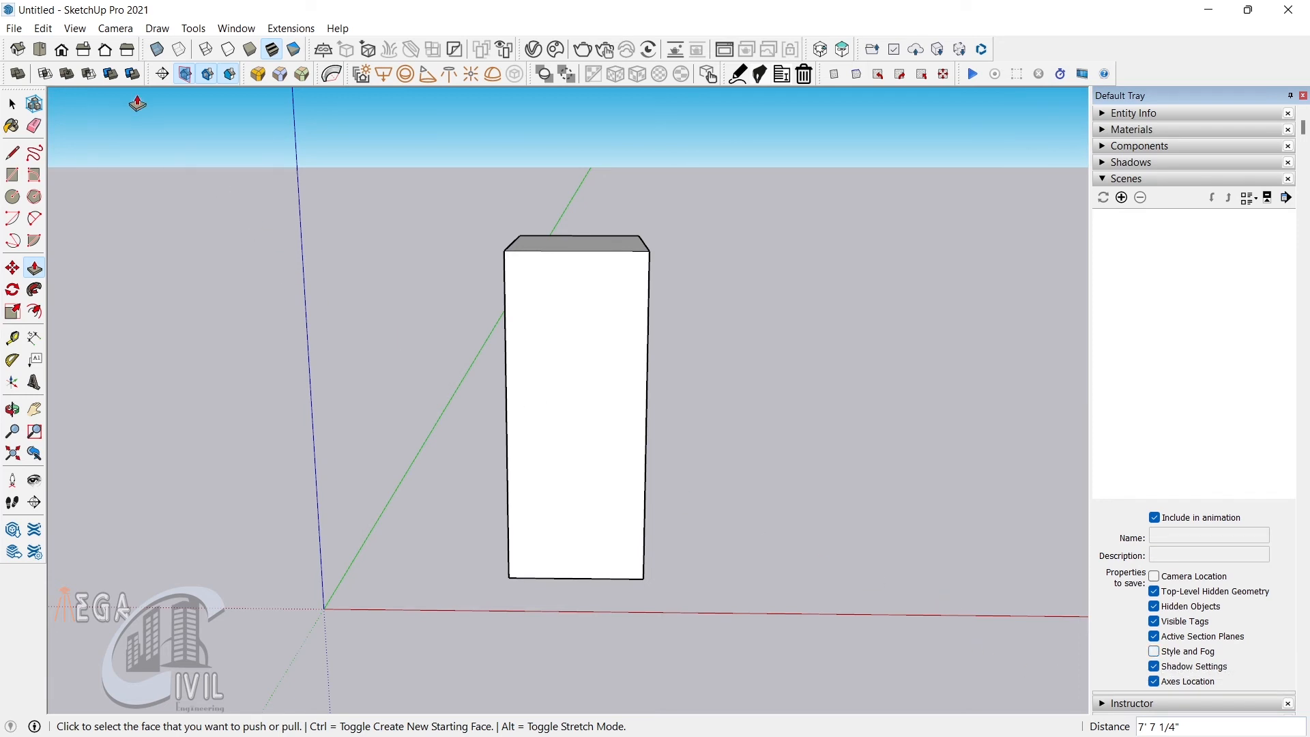
Create three scenes of the box, one each from the left, back and right standard views.
key("space")
left_click(127, 50)
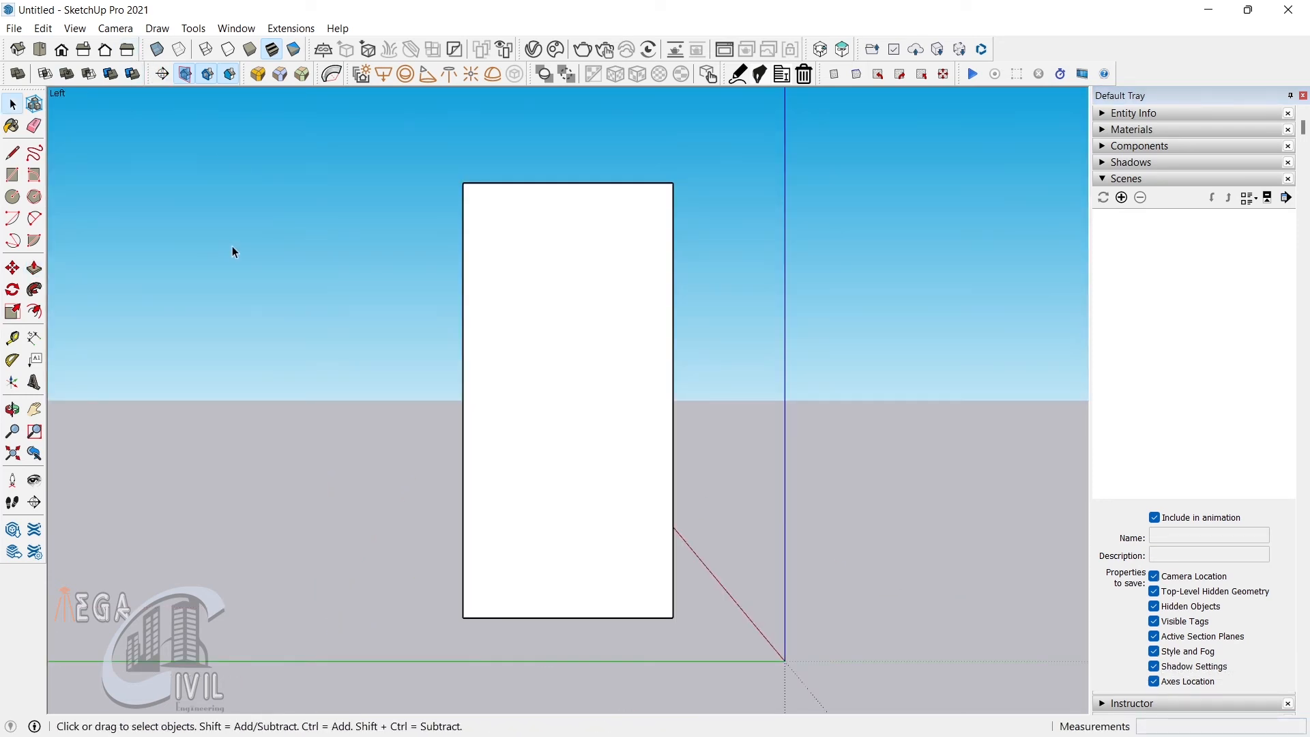
left_click(1122, 197)
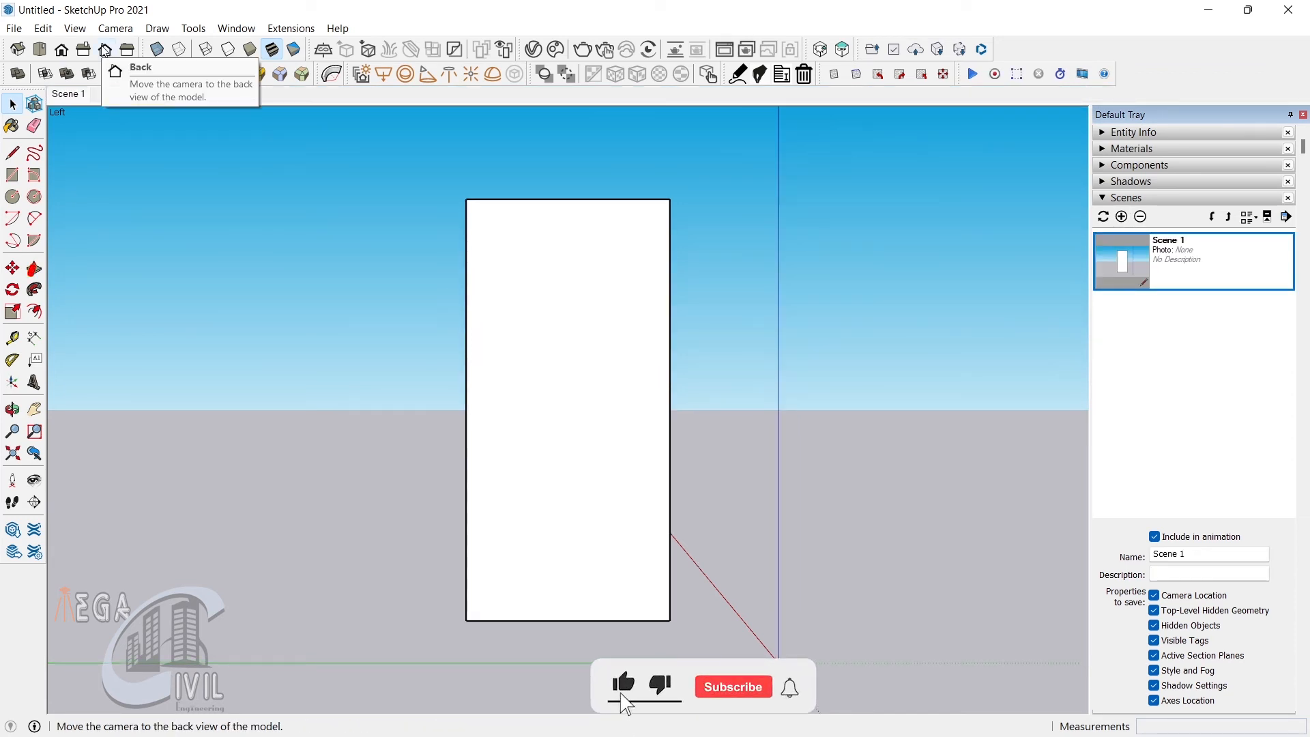
left_click(105, 50)
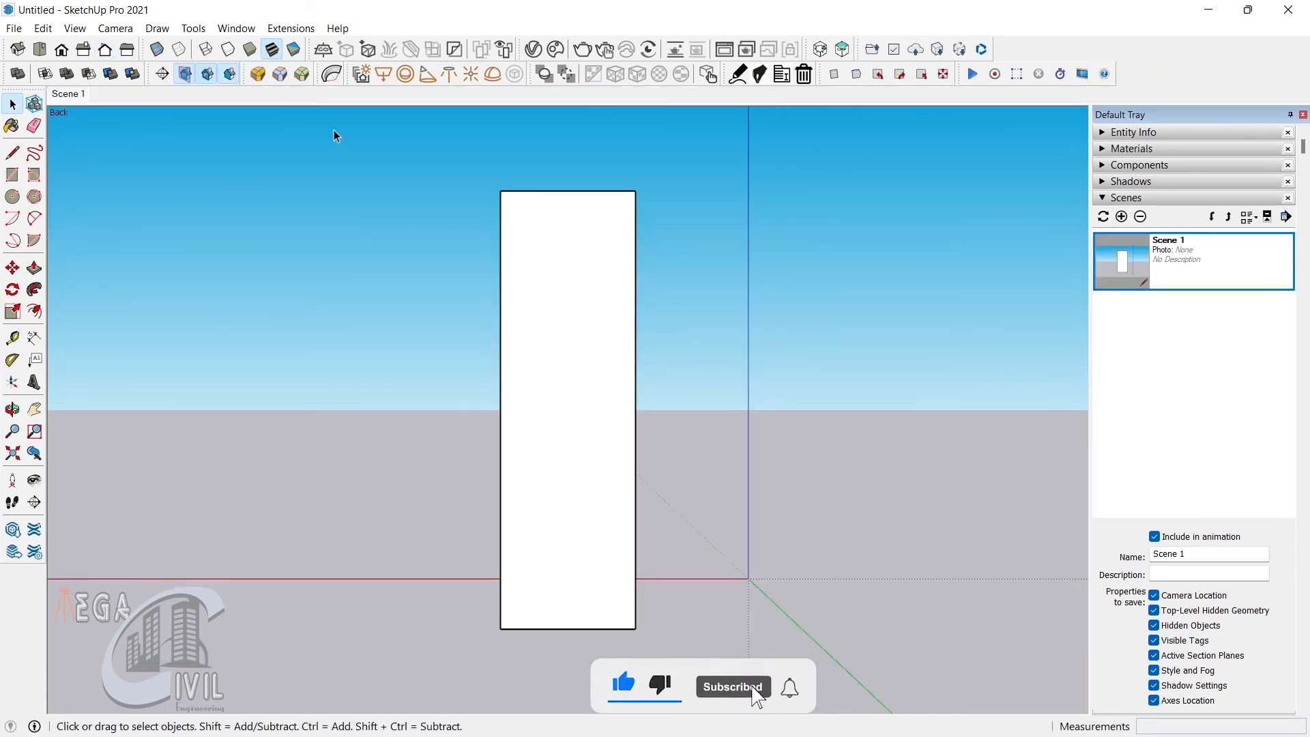
left_click(1123, 215)
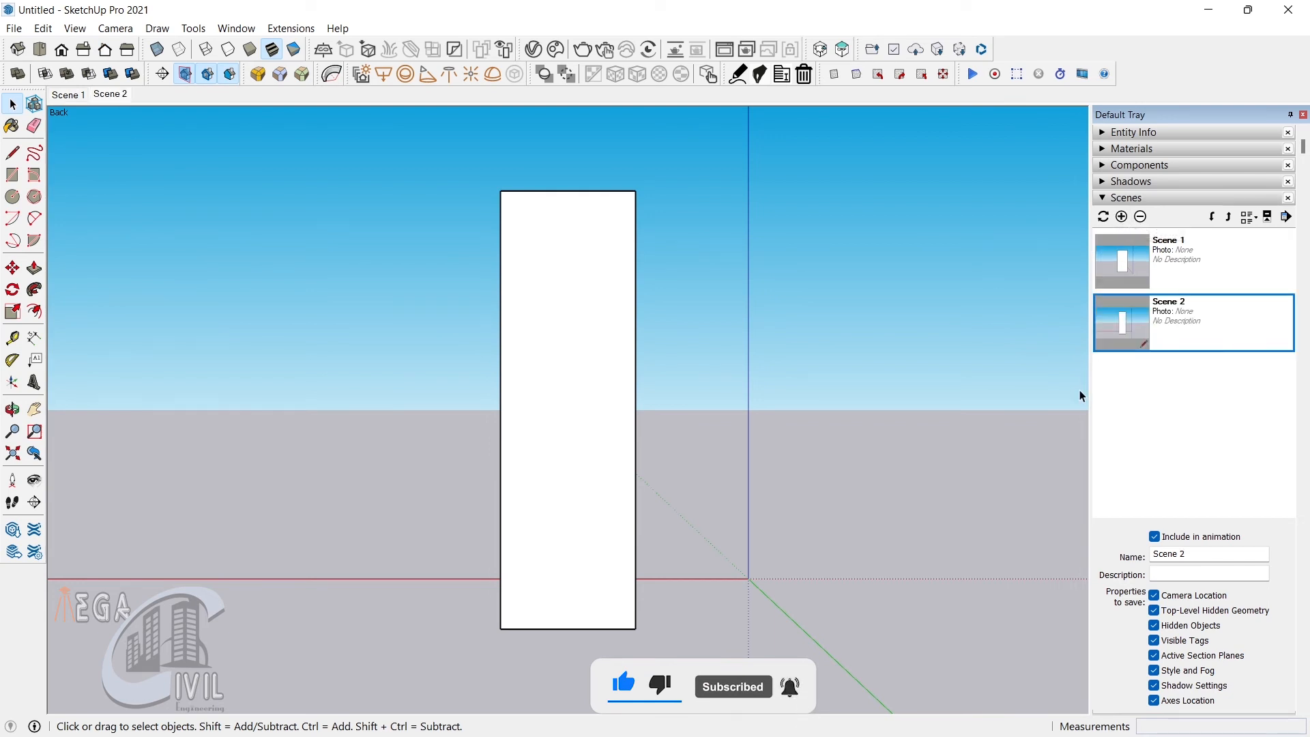
left_click(83, 50)
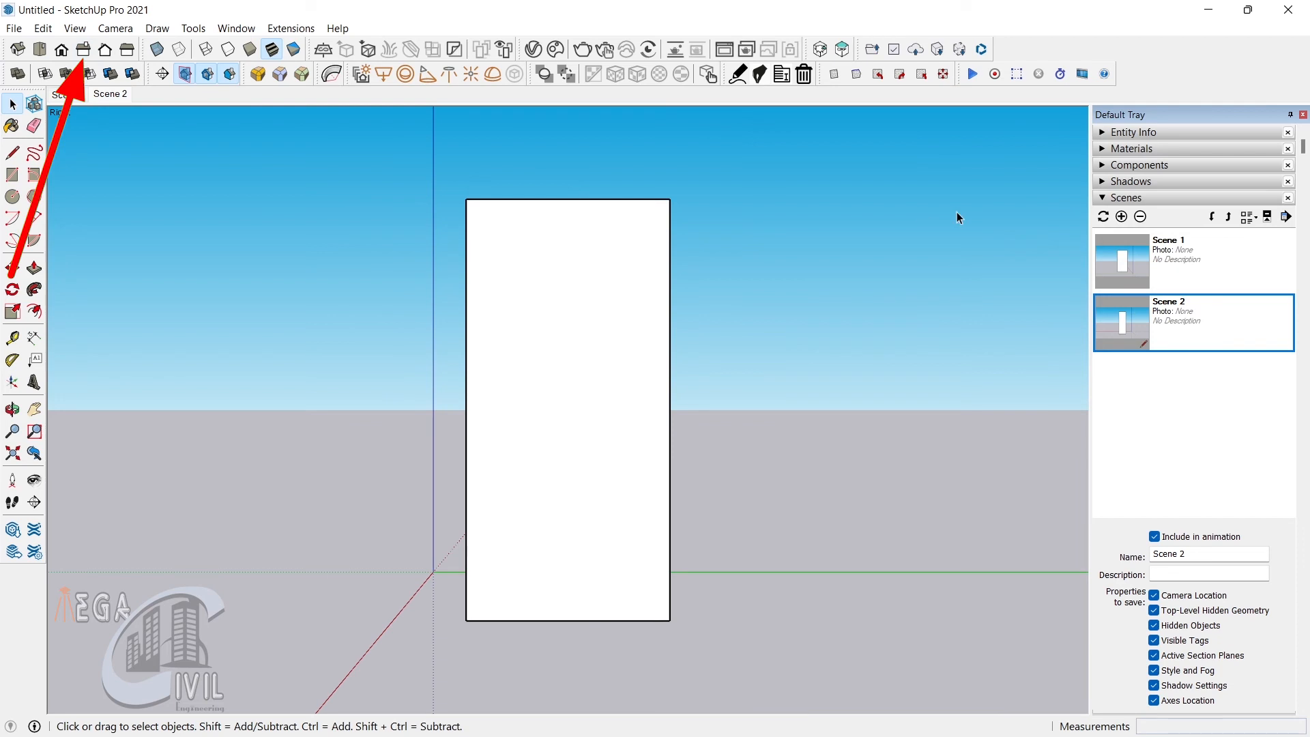
left_click(1121, 217)
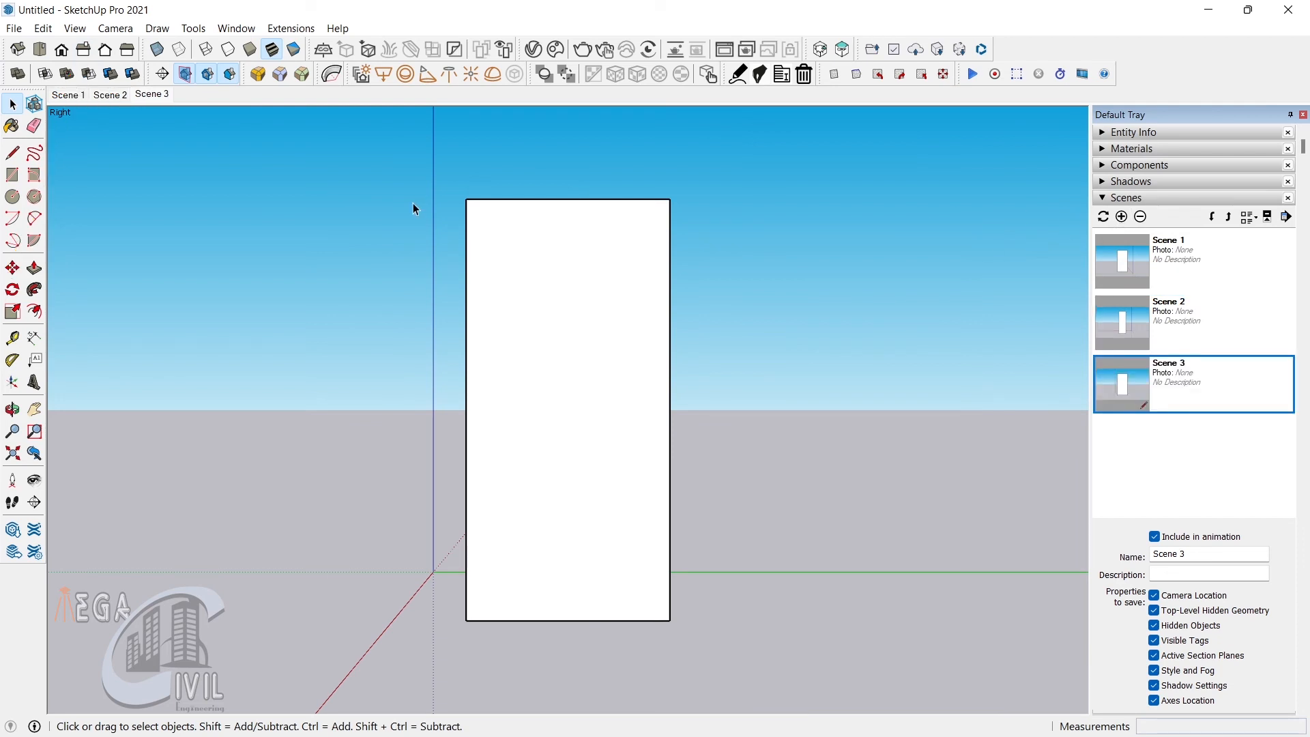
Add three more scenes of the box, one each from the front, top and isometric views.
left_click(62, 50)
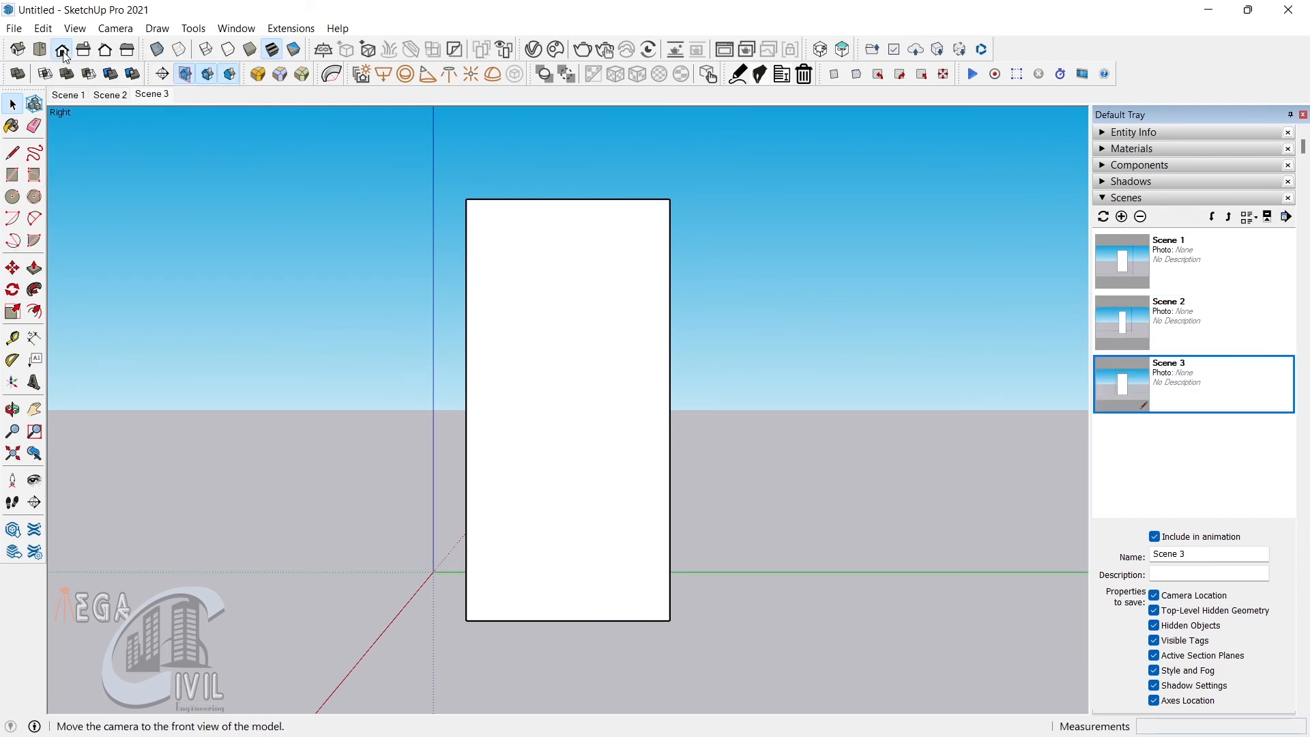
left_click(1122, 217)
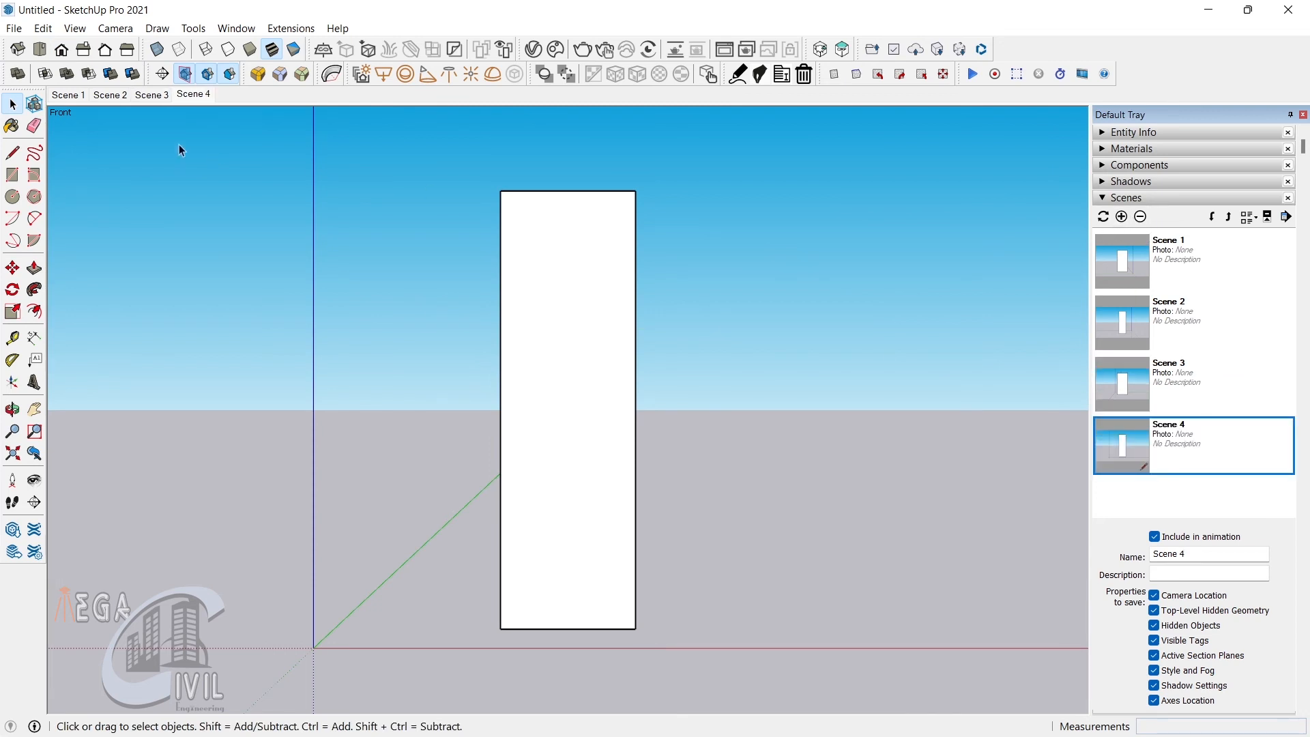
left_click(40, 50)
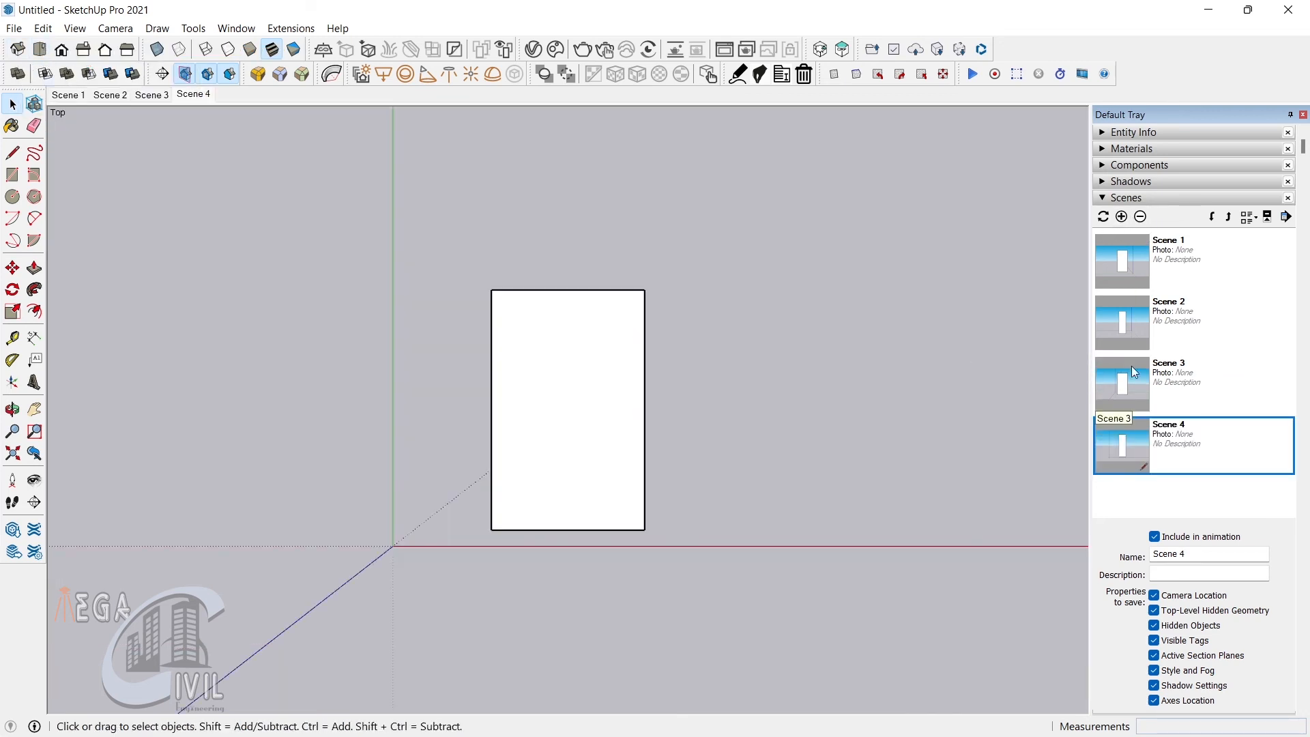
left_click(1122, 217)
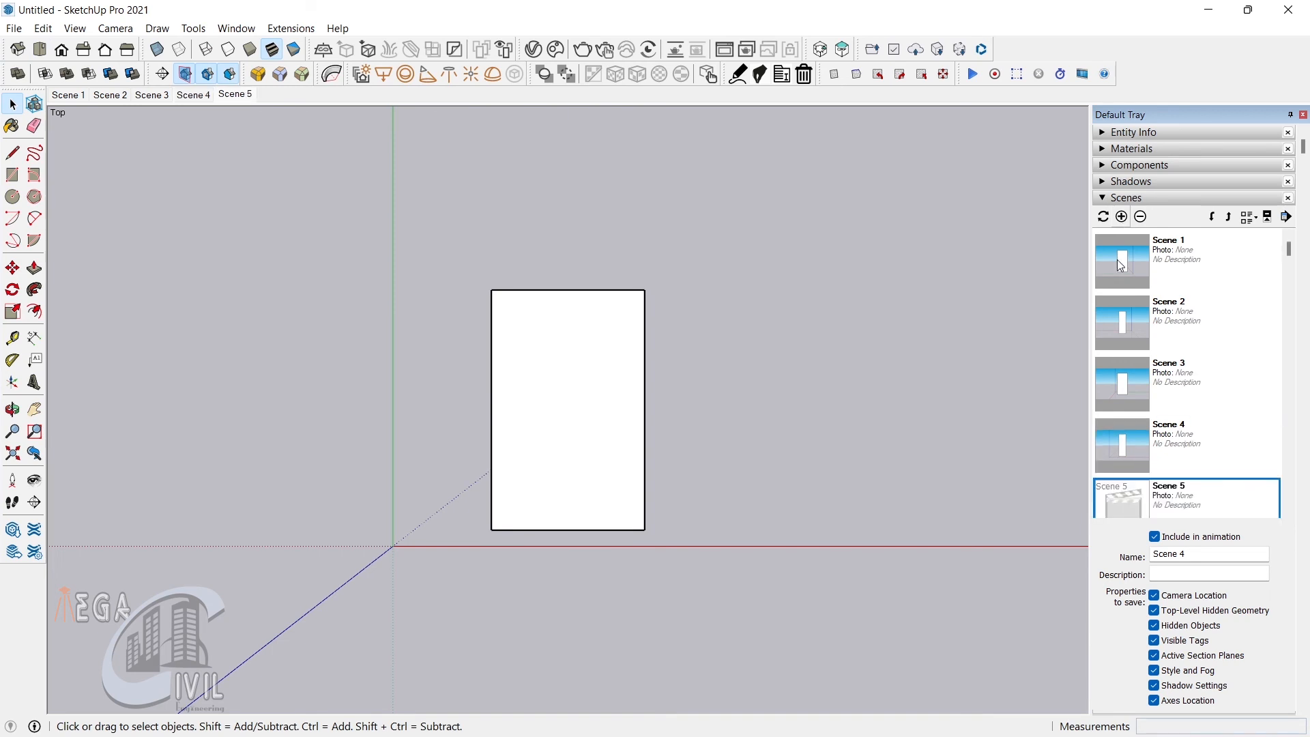
left_click(18, 50)
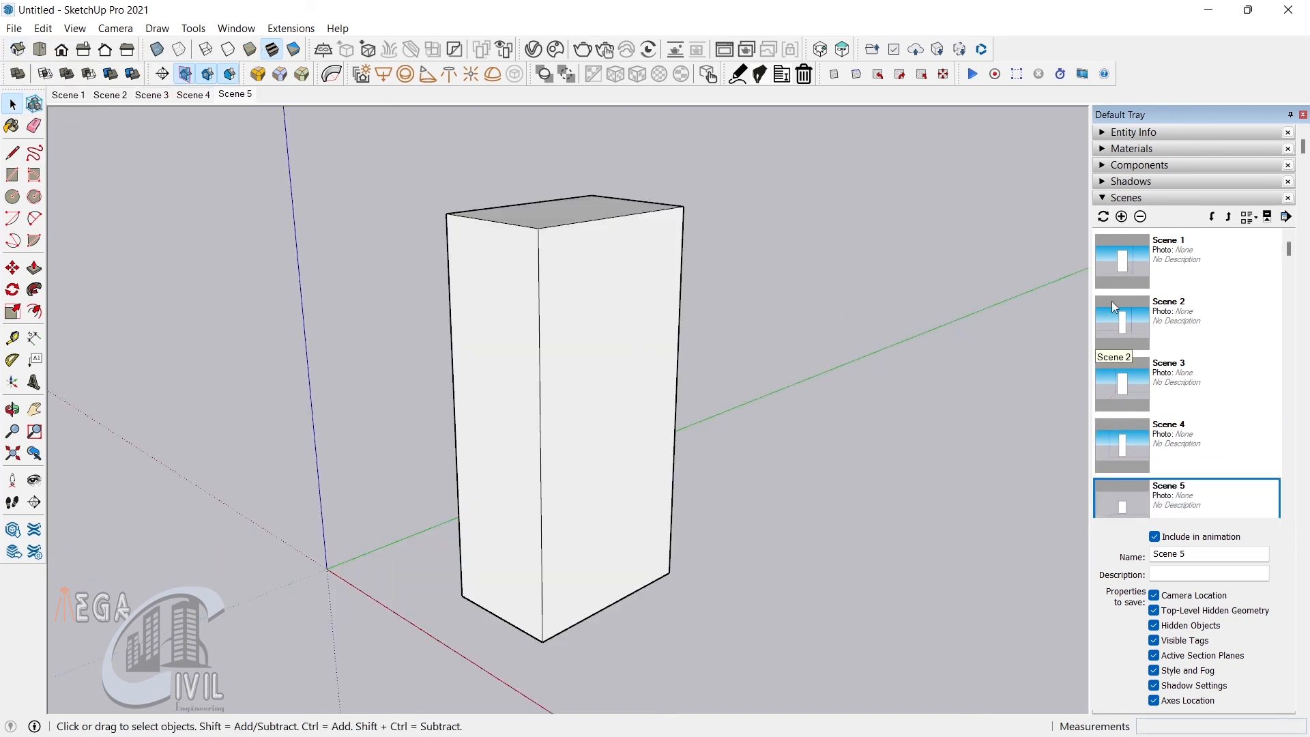
left_click(1121, 217)
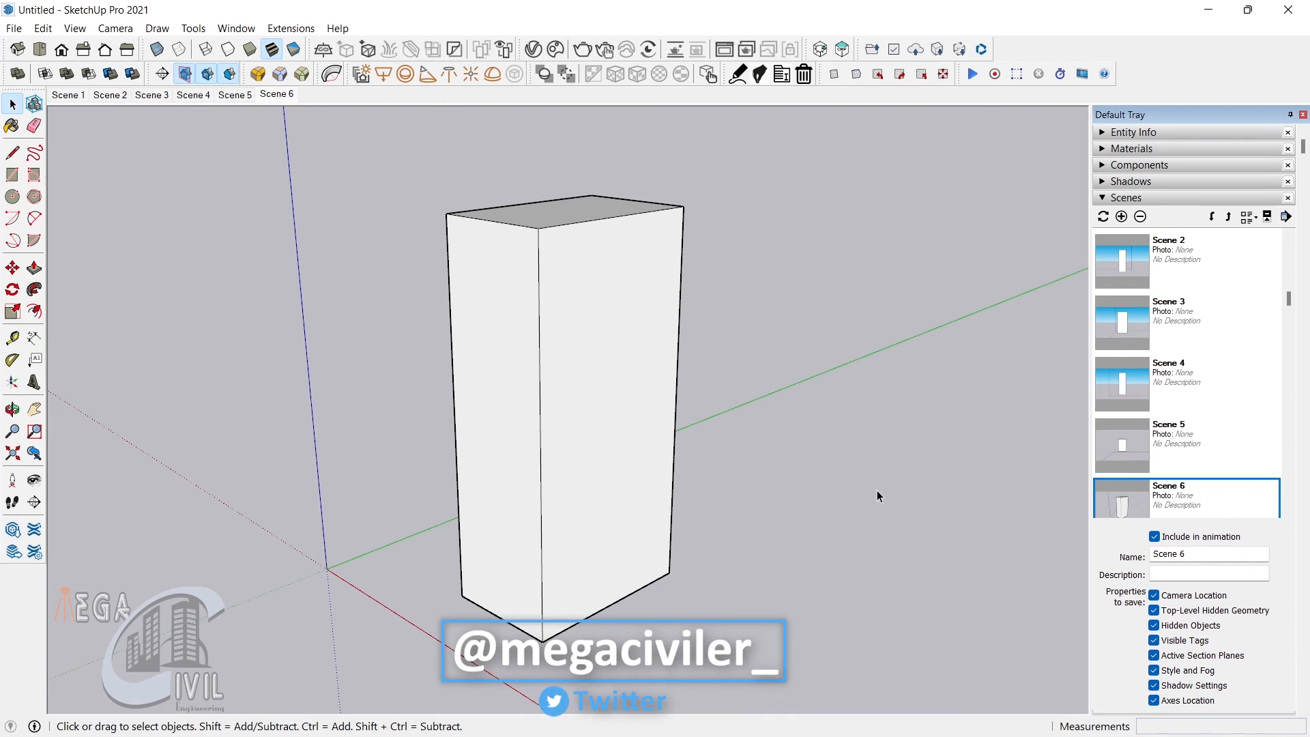
middle_click_drag(258, 402, 575, 498)
middle_click_drag(687, 489, 648, 540)
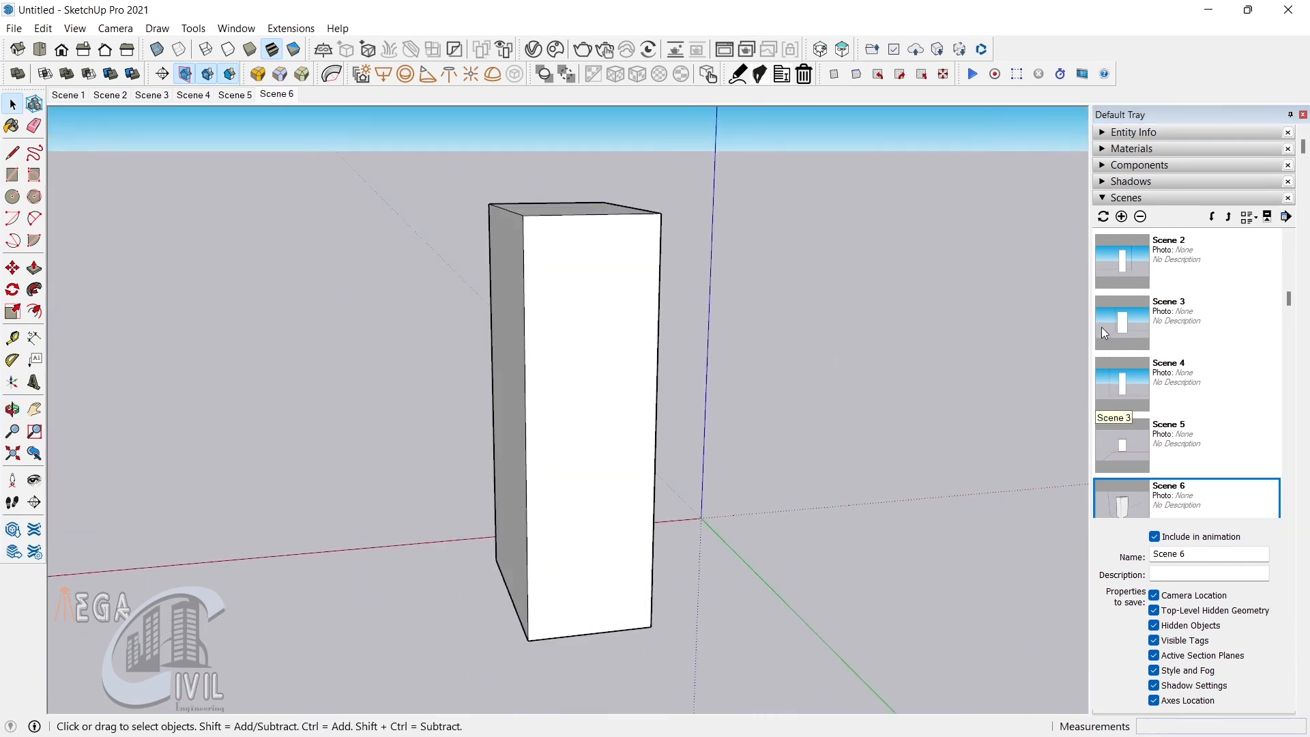
middle_click_drag(1035, 307, 616, 539)
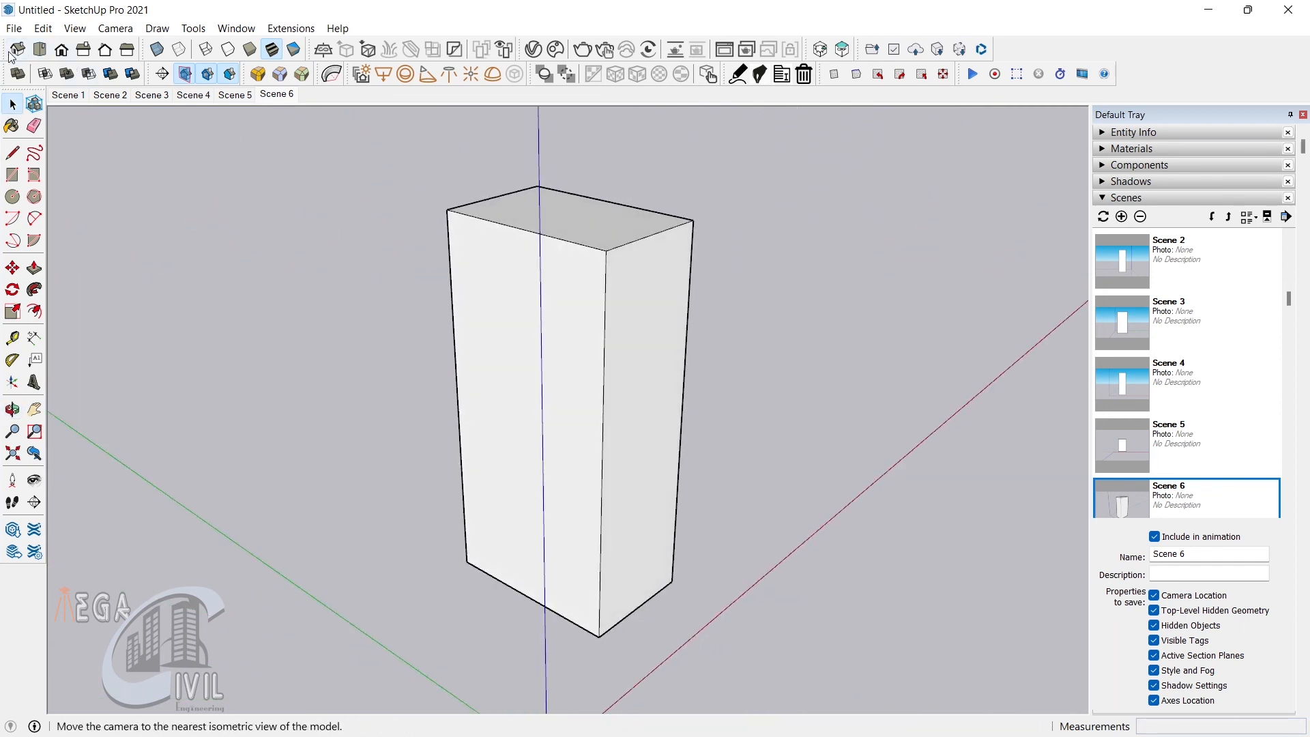
Play the scene animation from Scene 1, pause and resume it, and stop it before returning to Scene 1.
left_click(61, 97)
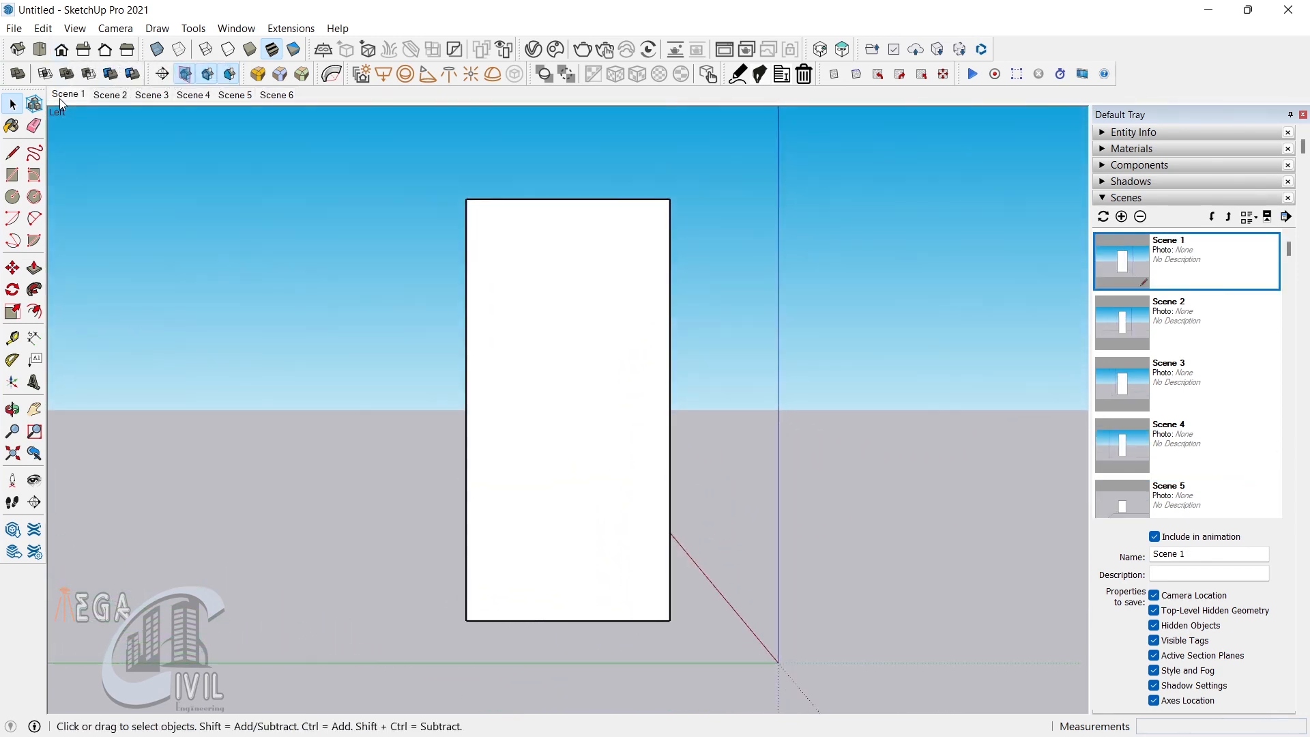
right_click(61, 99)
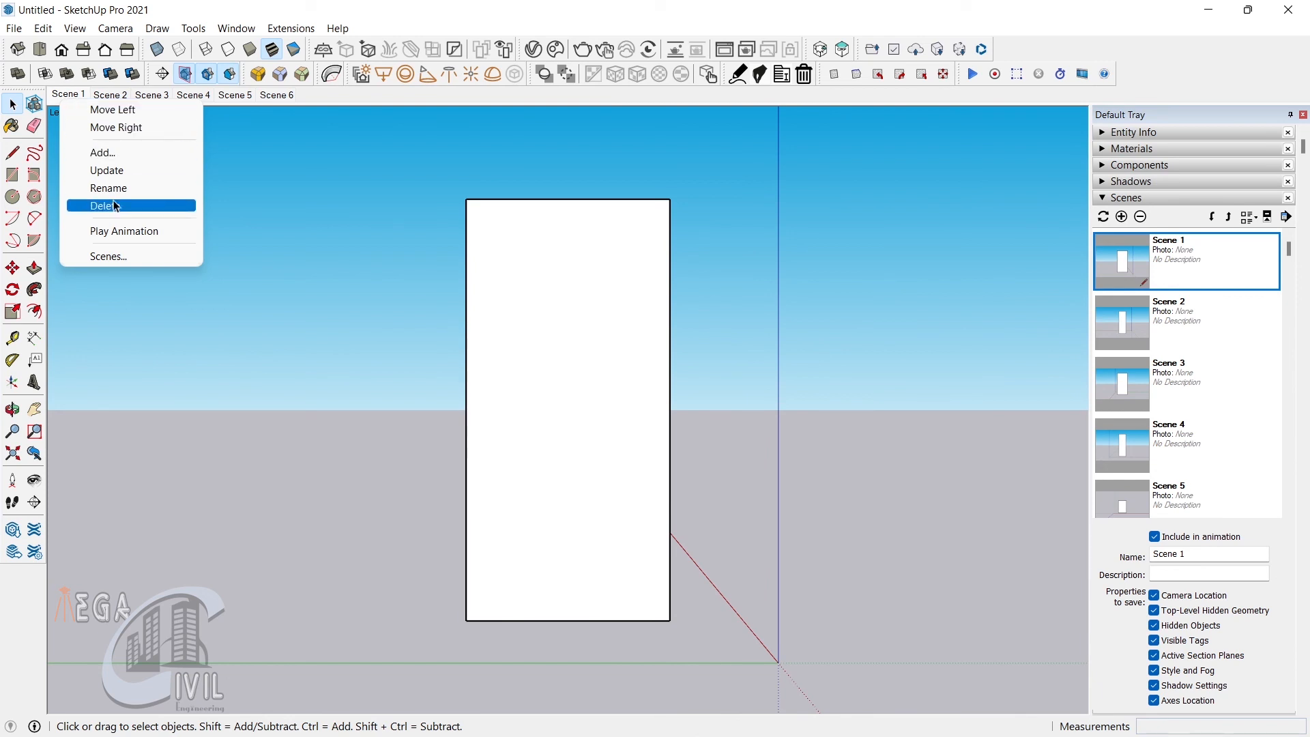
left_click(126, 232)
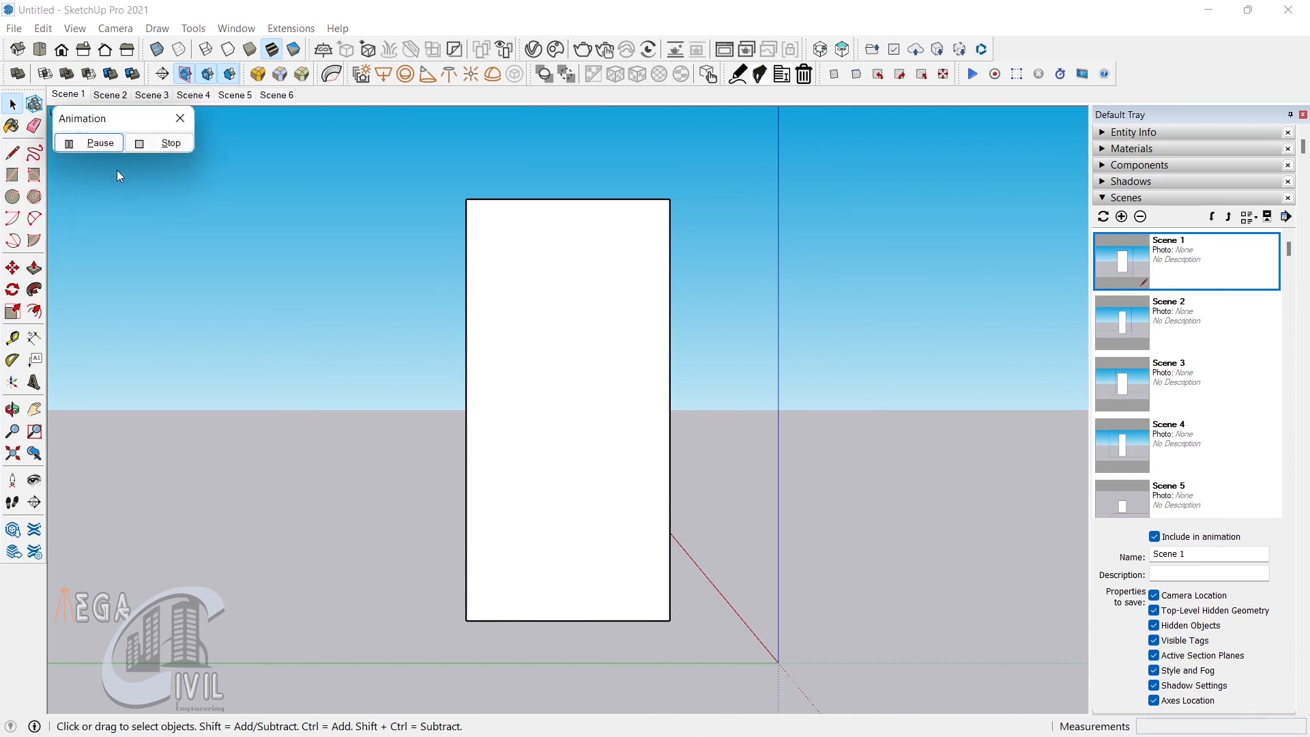
left_click(96, 143)
left_click(94, 147)
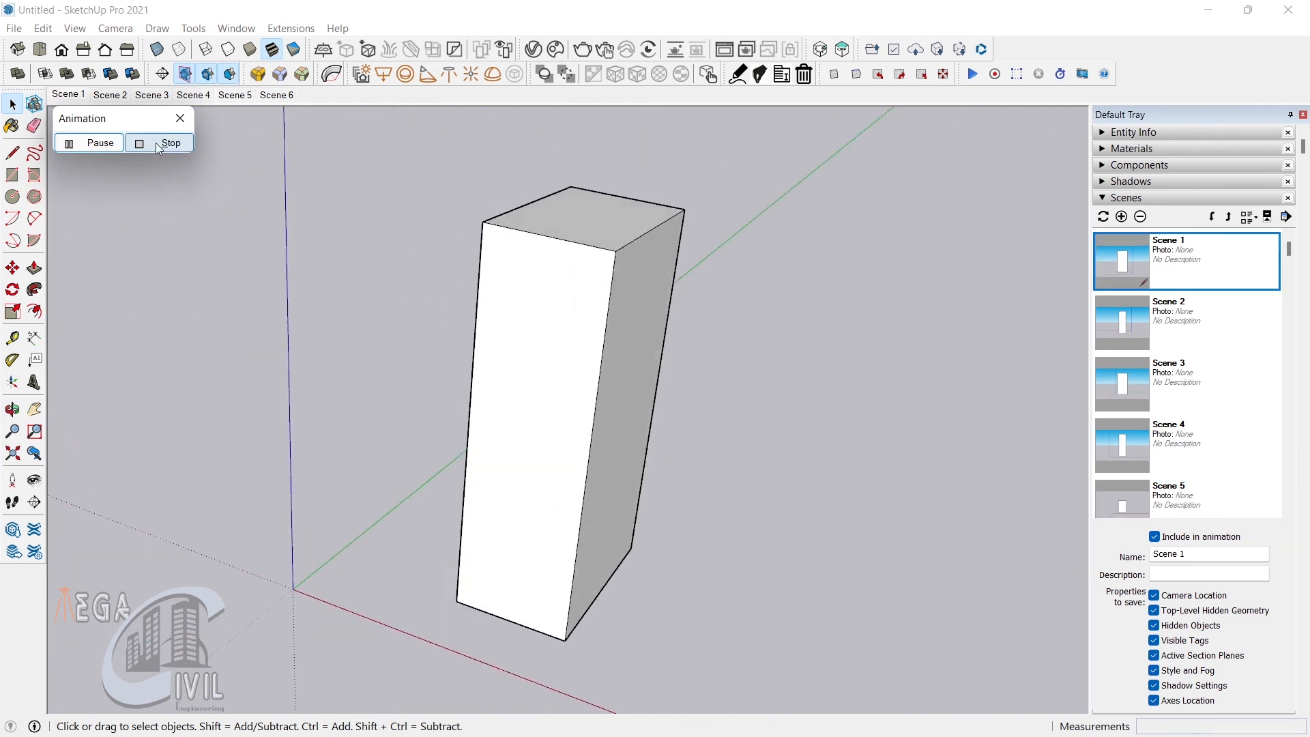
left_click(156, 141)
left_click(81, 100)
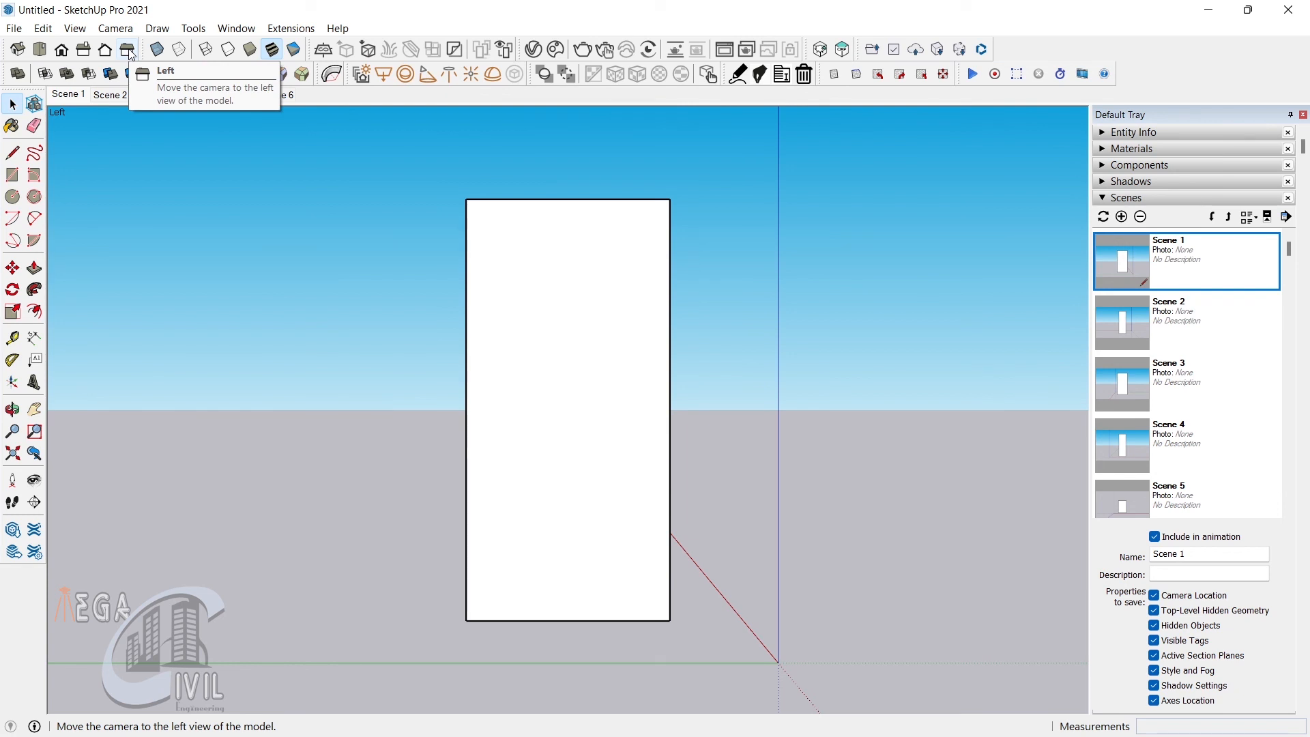
middle_click_drag(417, 152, 406, 176)
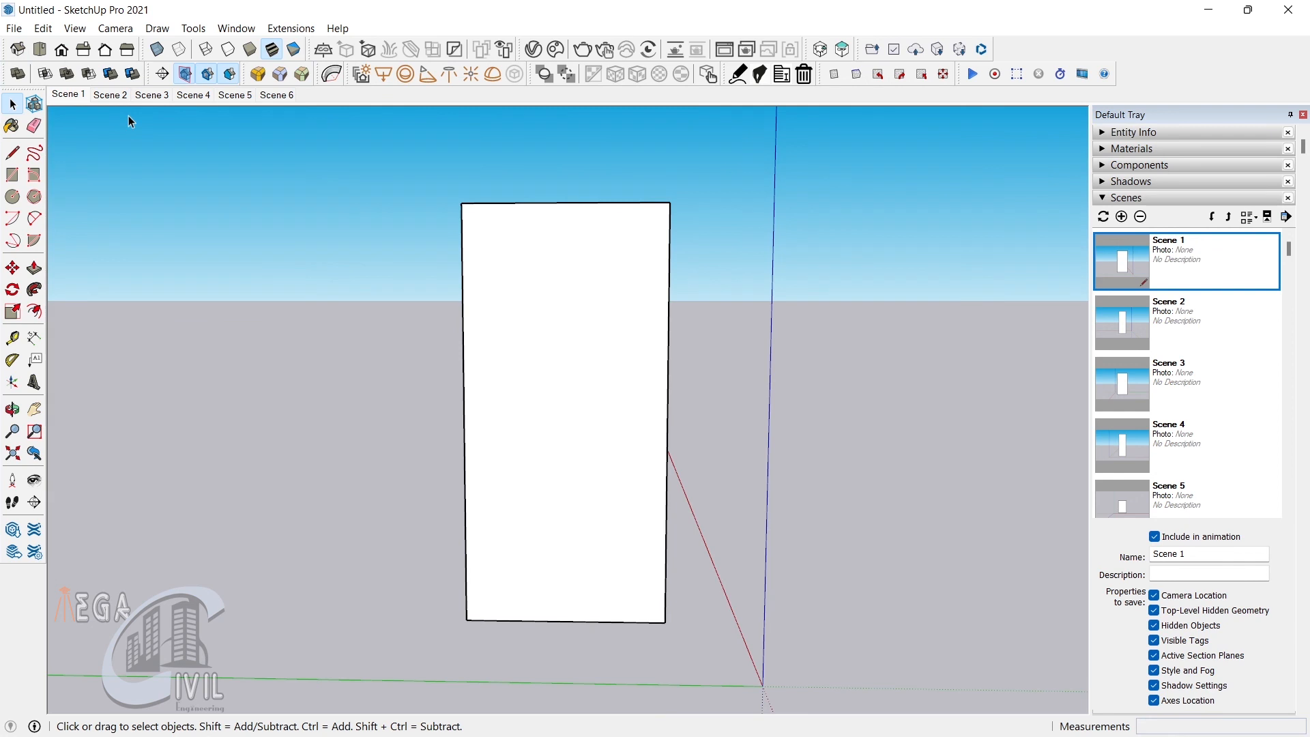